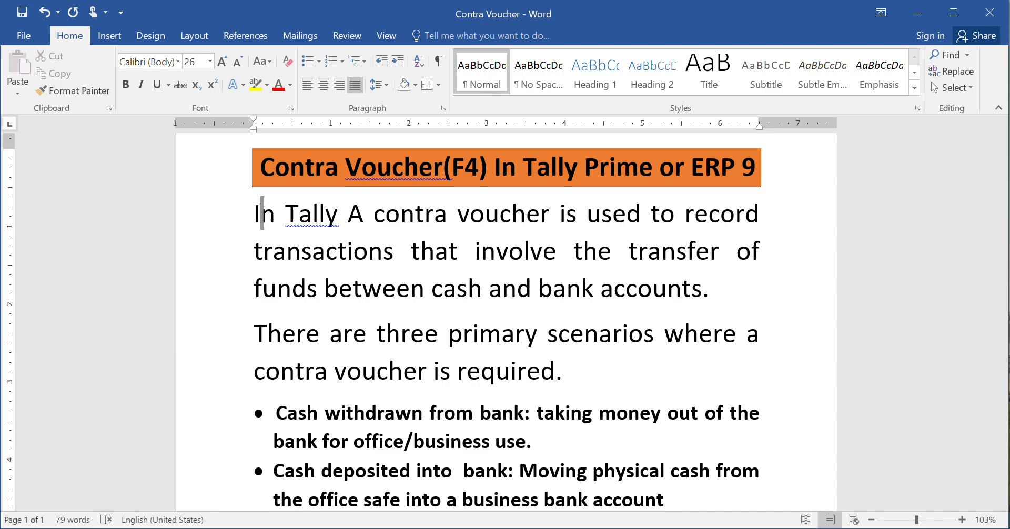
scroll(577, 462, "down", 3)
scroll(507, 321, "up", 3)
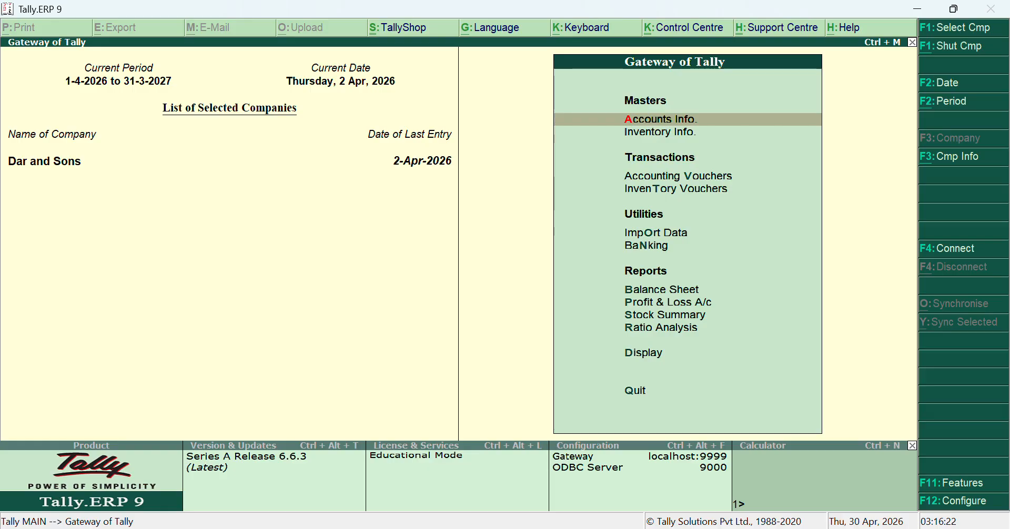
- Shut the currently open company, Dar and Sons
key("alt+F3")
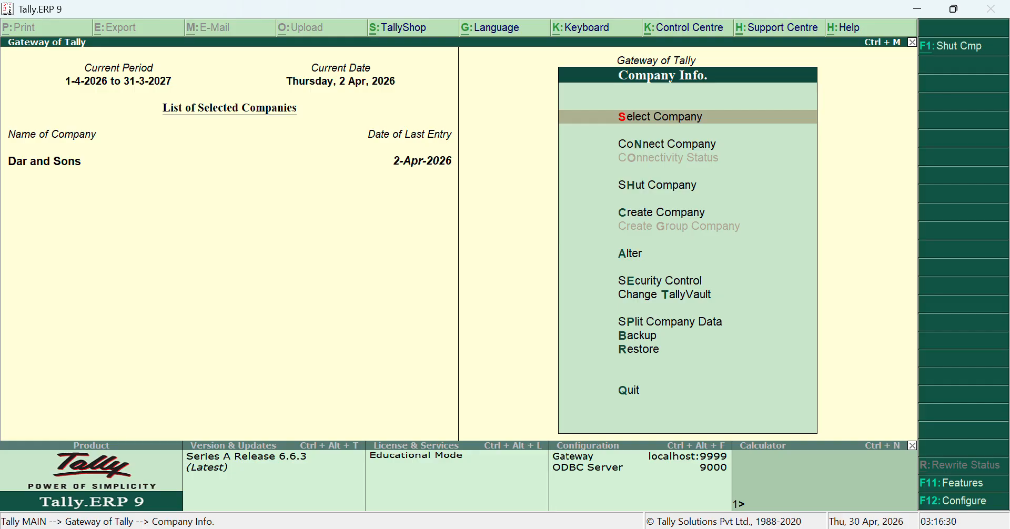
key("h")
key("Return")
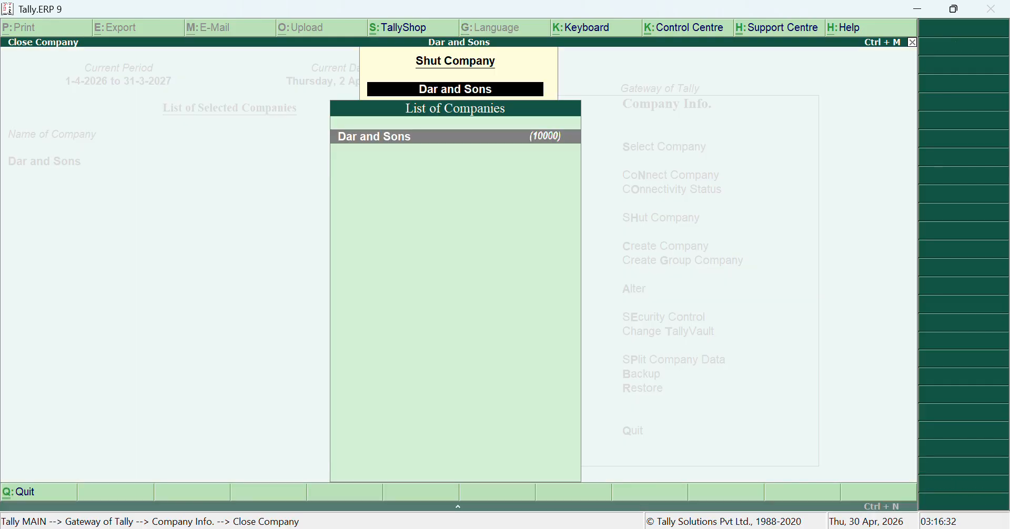
key("Return")
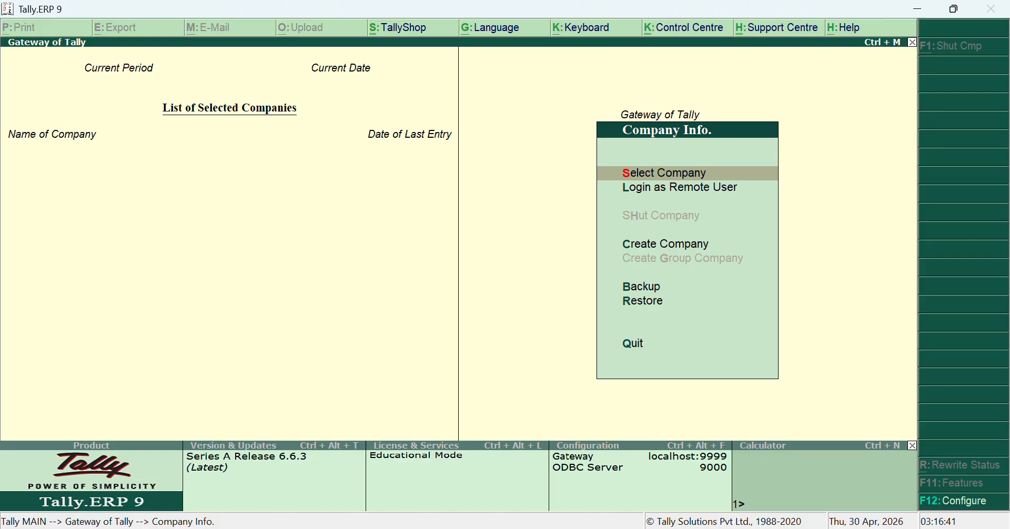
- Start a new company named Umer and Sons, keeping the same mailing name and leaving the address blank
type("c")
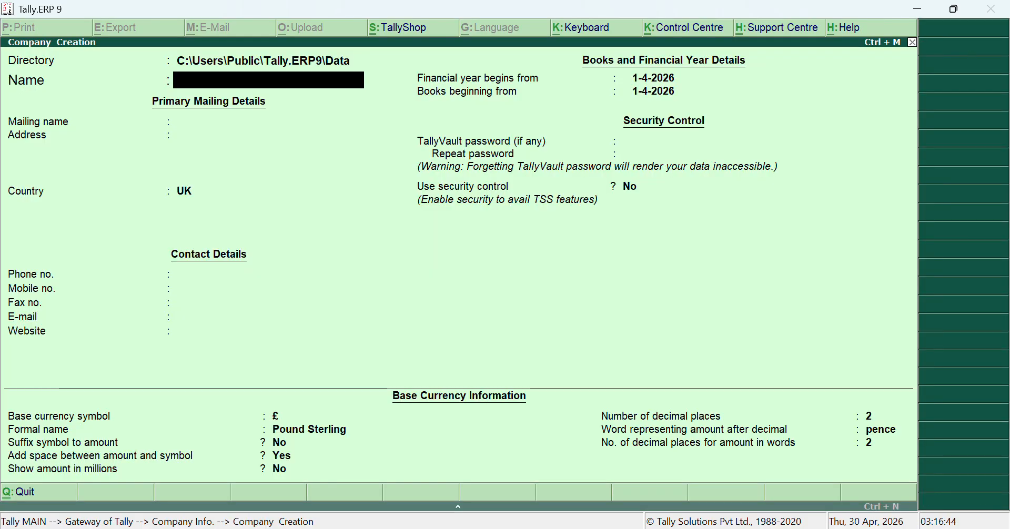
type("Umer")
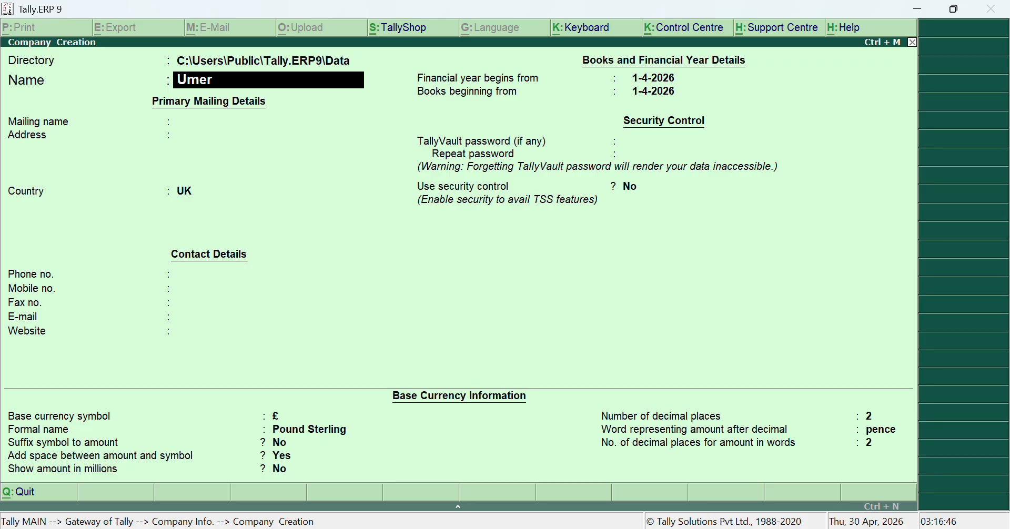
type(" and Sons")
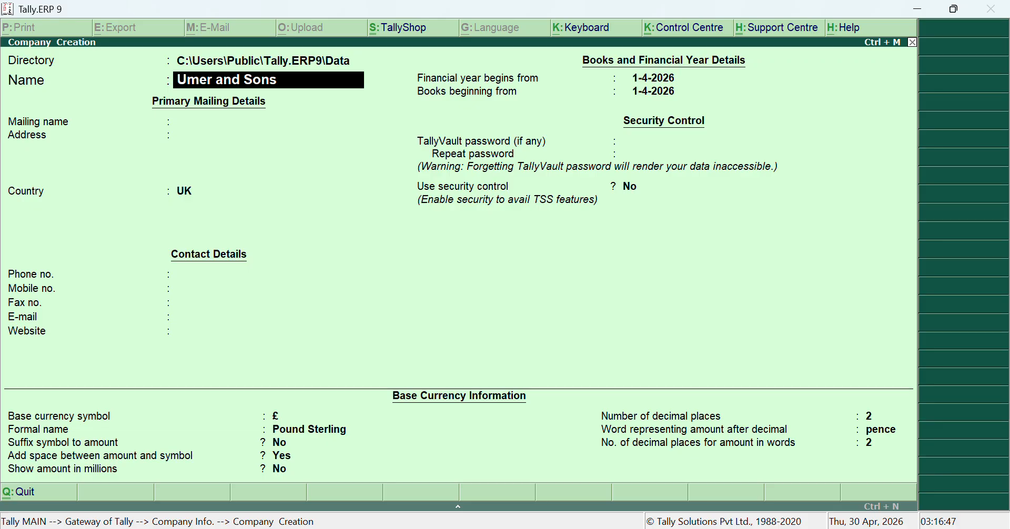
key("Return")
key("Return")
key("Return")
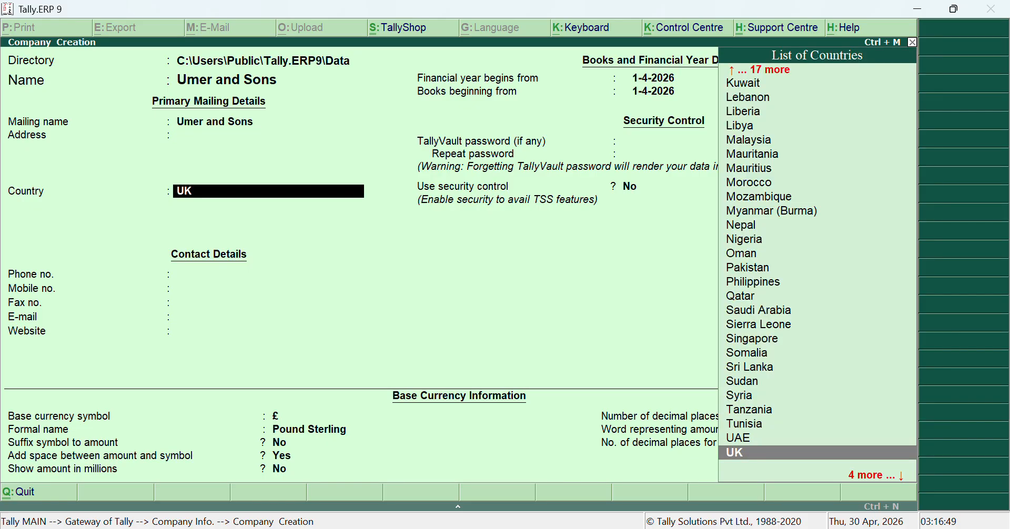
- Set the company's country to India and state to Jammu & Kashmir, save it, and return to the Gateway of Tally
type("In")
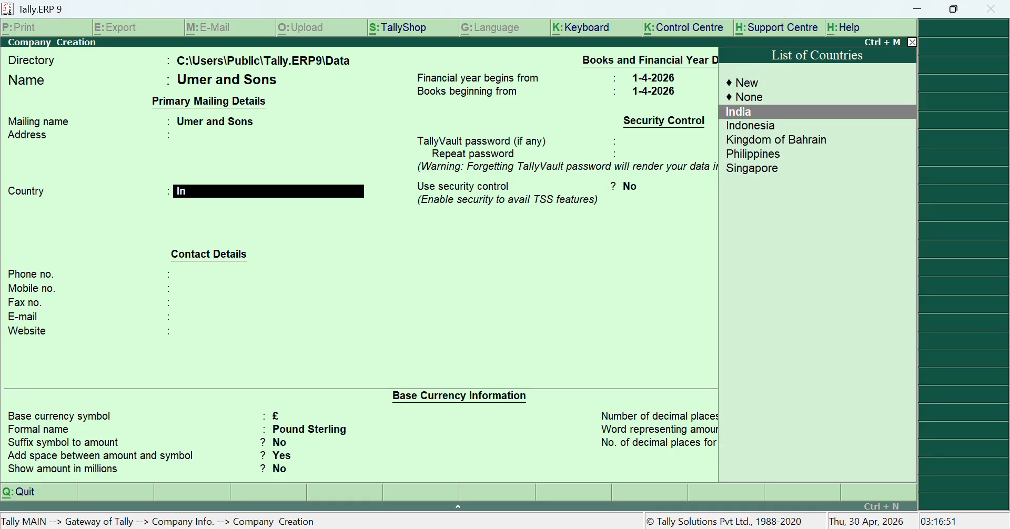
key("Return")
type("Ja")
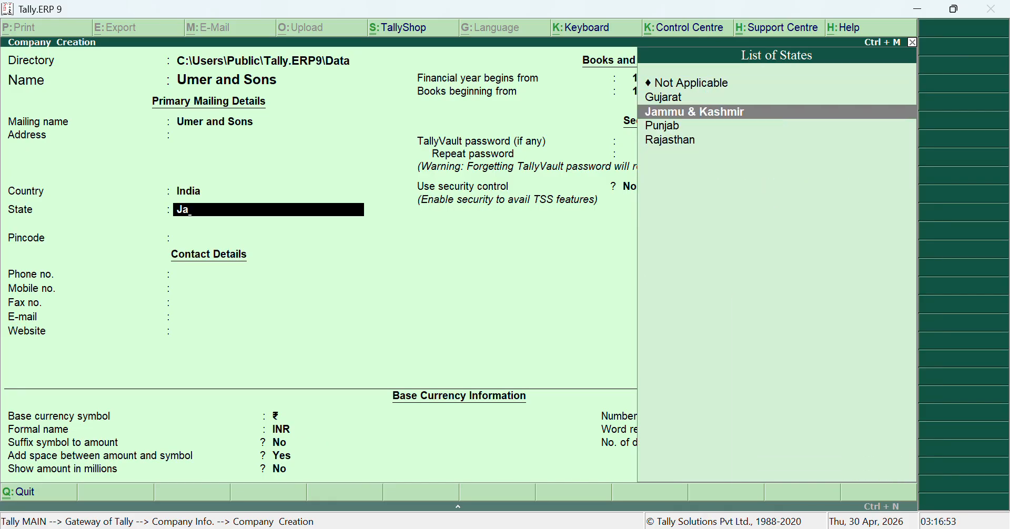
key("Return")
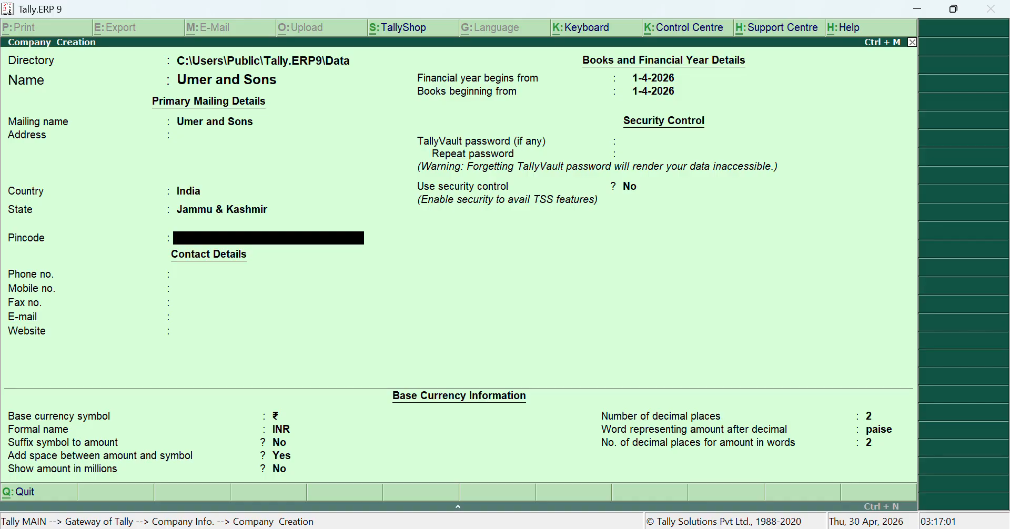
key("Escape")
key("Return")
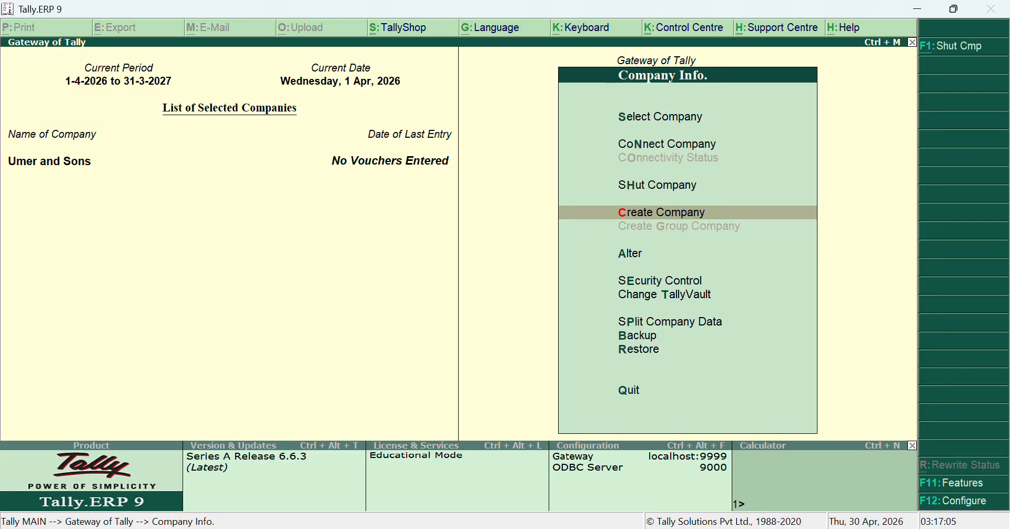
key("Escape")
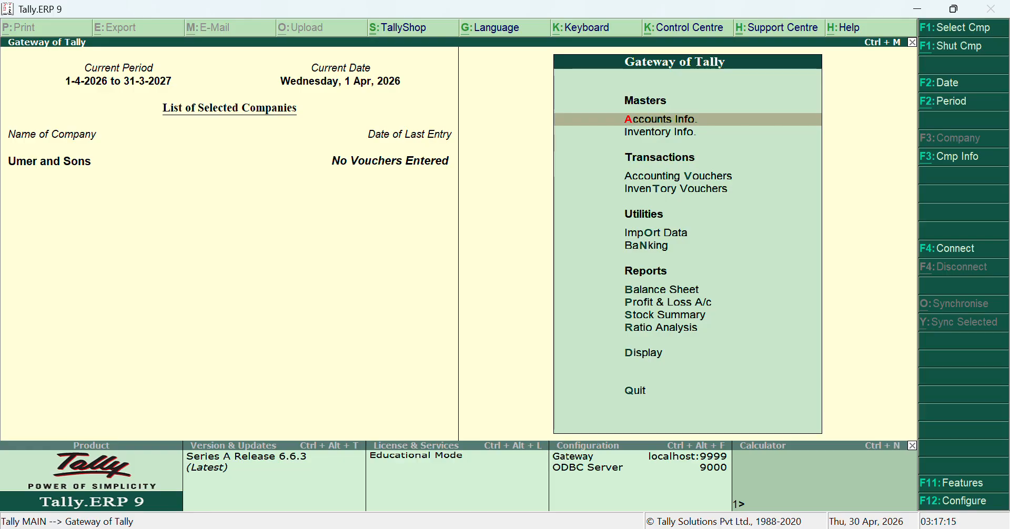
- Start a new ledger named Sbi Bank and place it under the Bank Accounts group
key("Return")
key("l")
key("Return")
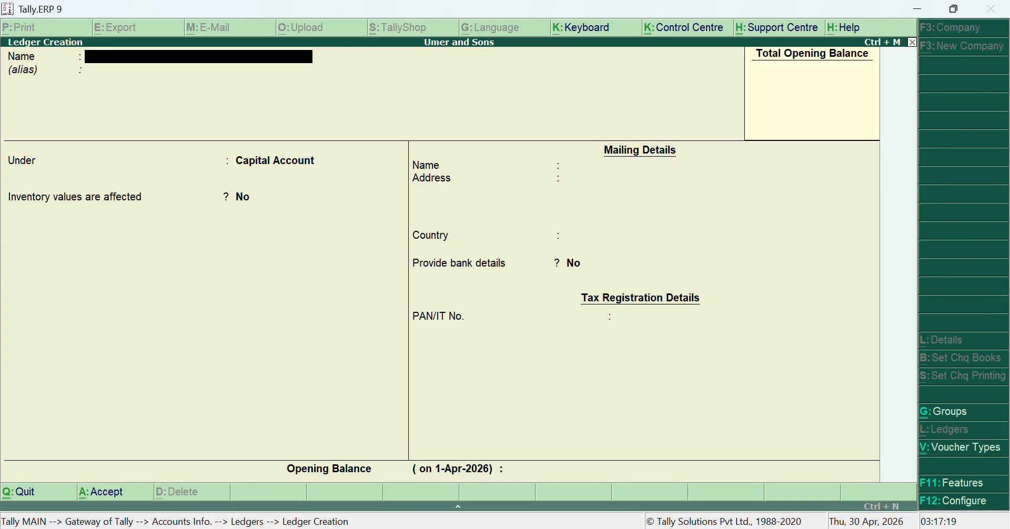
type("Sbi Bank")
key("Return")
key("Return")
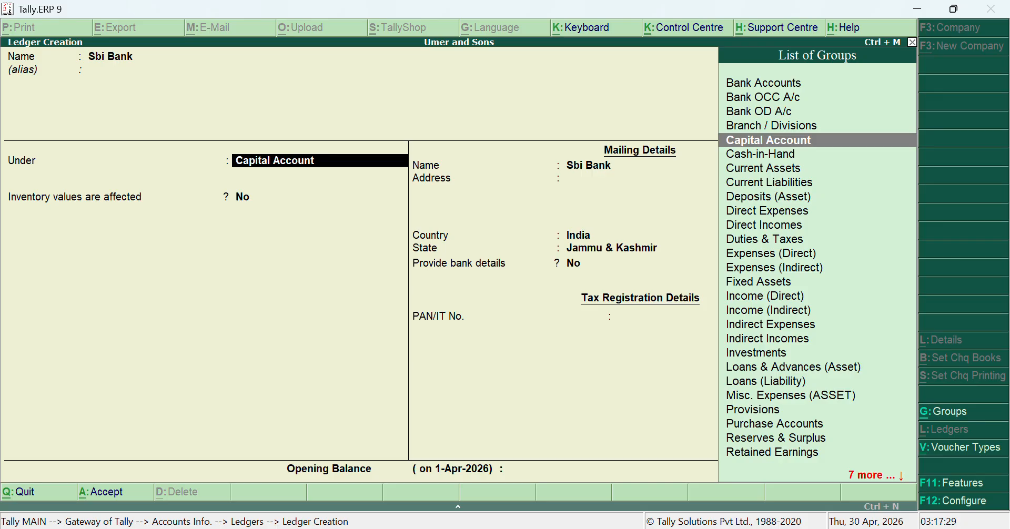
type("Ban")
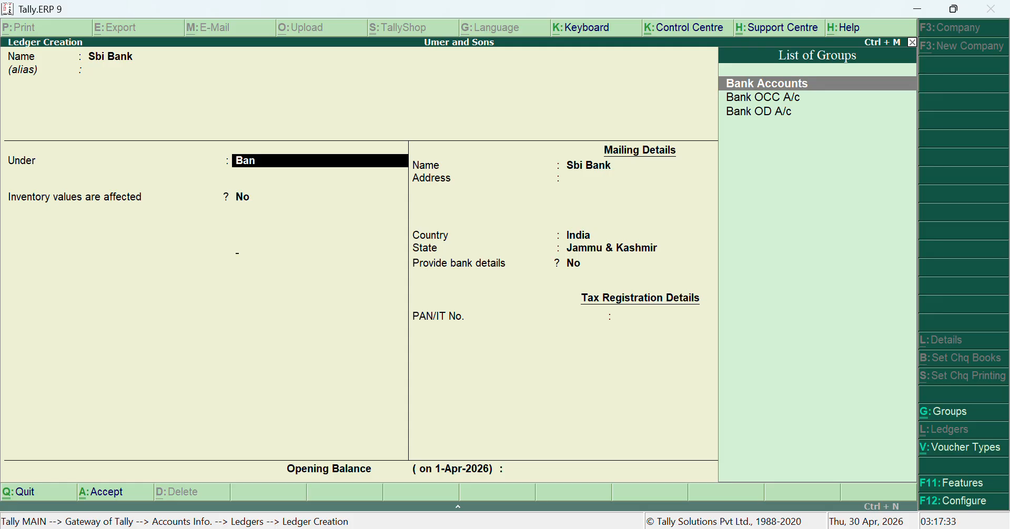
key("Return")
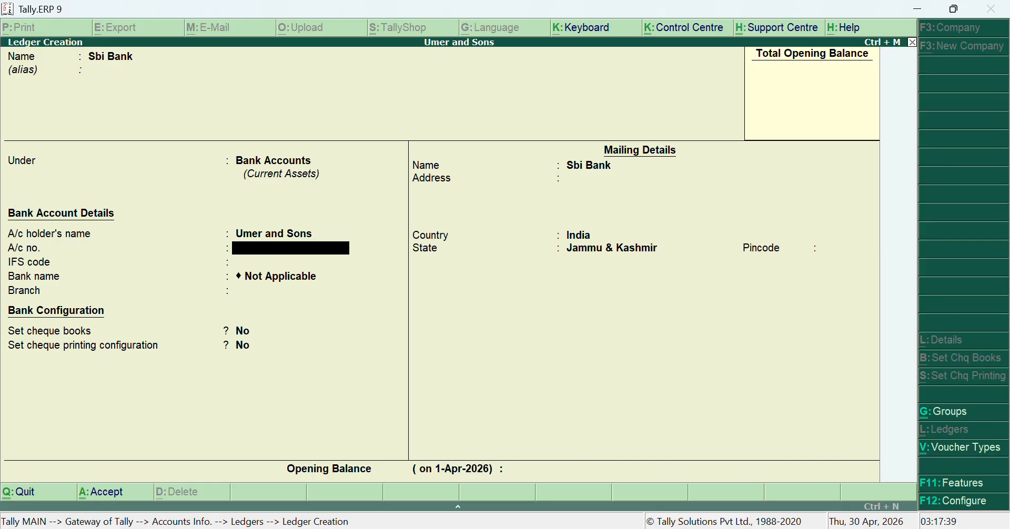
- Keep the remaining Sbi Bank ledger details at their defaults, enter an opening balance of 50,000 Dr, and save the ledger
key("Return")
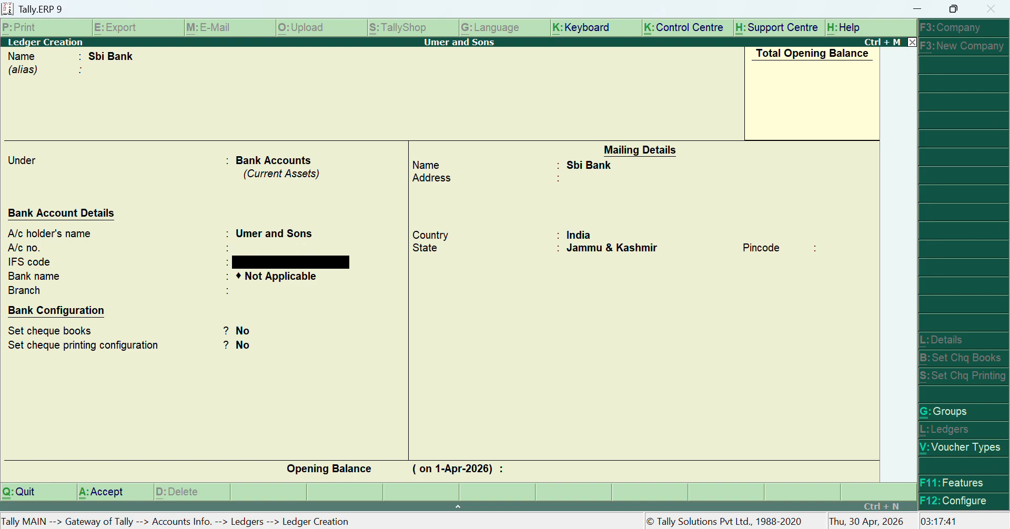
key("Return")
key("Return")
key("Return")
key("Return")
key("Return")
key("Return")
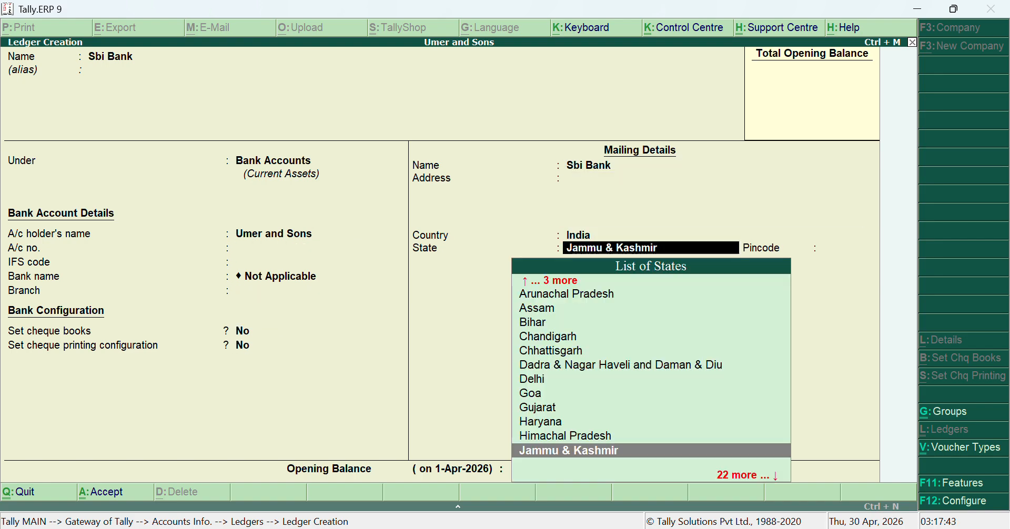
key("Return")
key("Return")
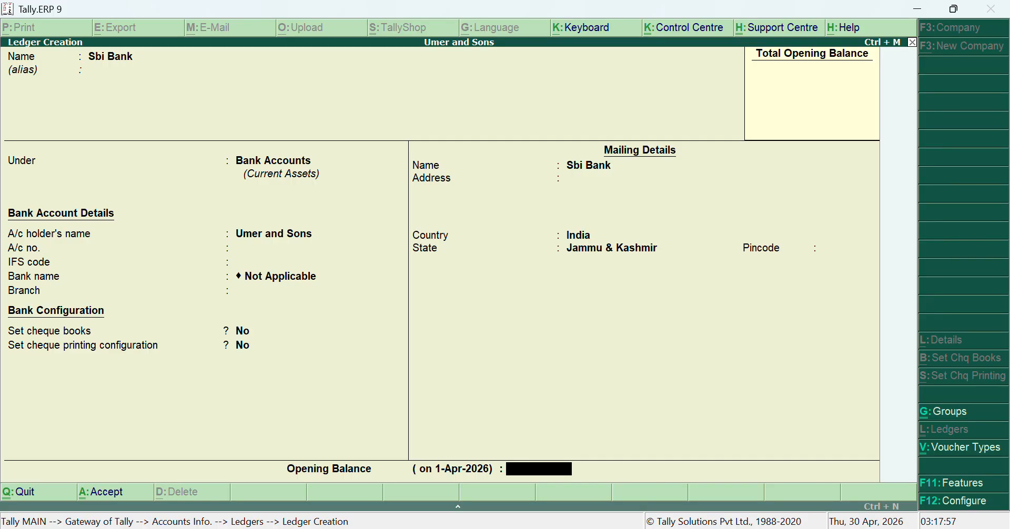
type("50000")
key("Return")
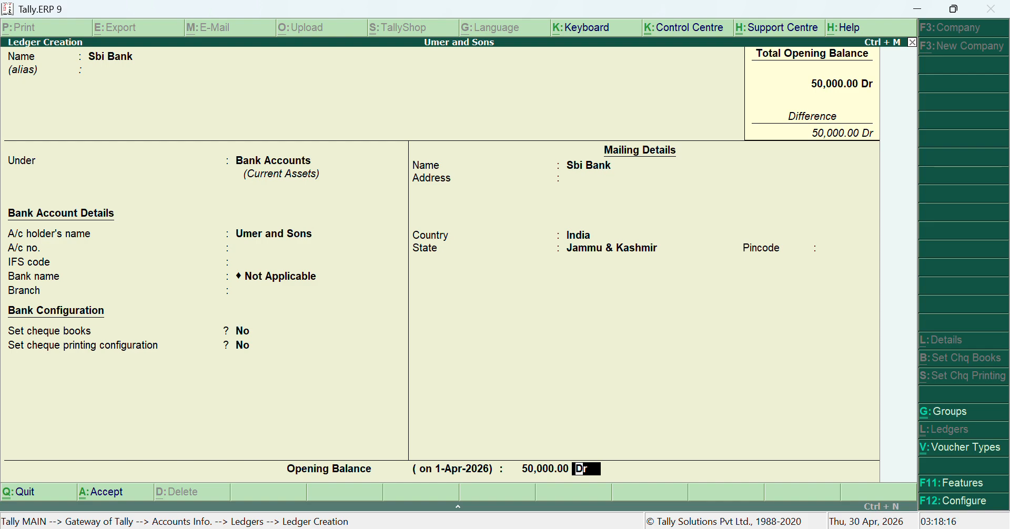
key("Return")
- Create a ledger named Jk Bank under Bank Accounts without an opening balance, save it, and return to the Gateway of Tally
type("Jk Ban")
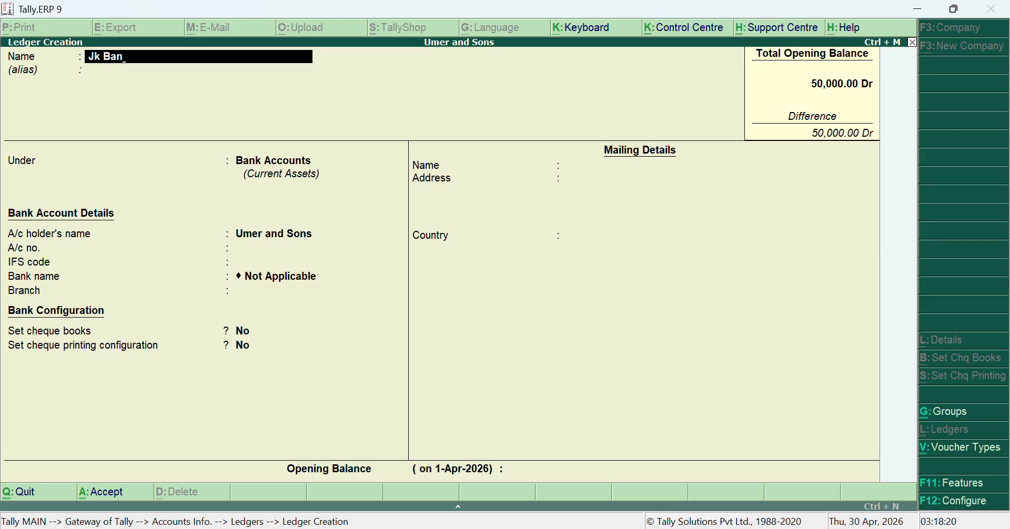
type("k")
key("Return")
key("Return")
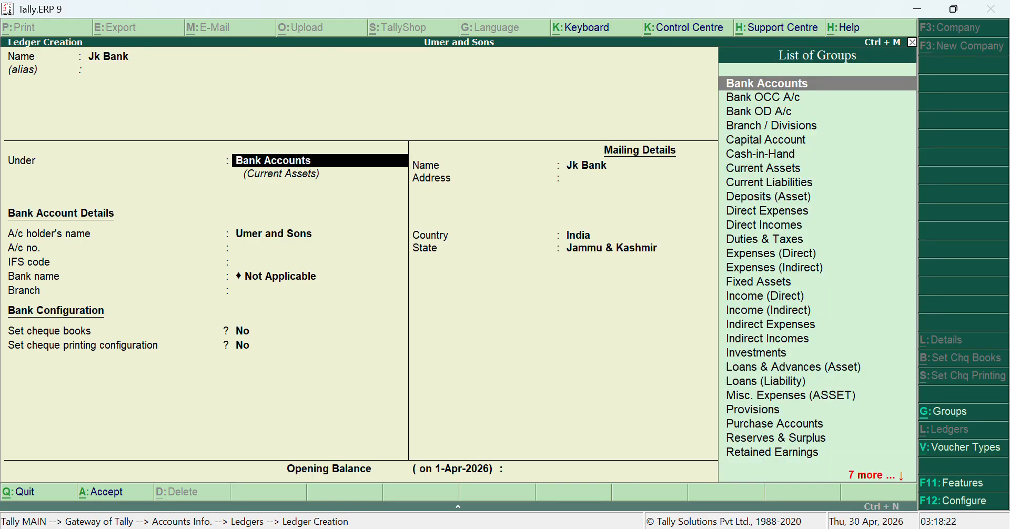
type("Ban")
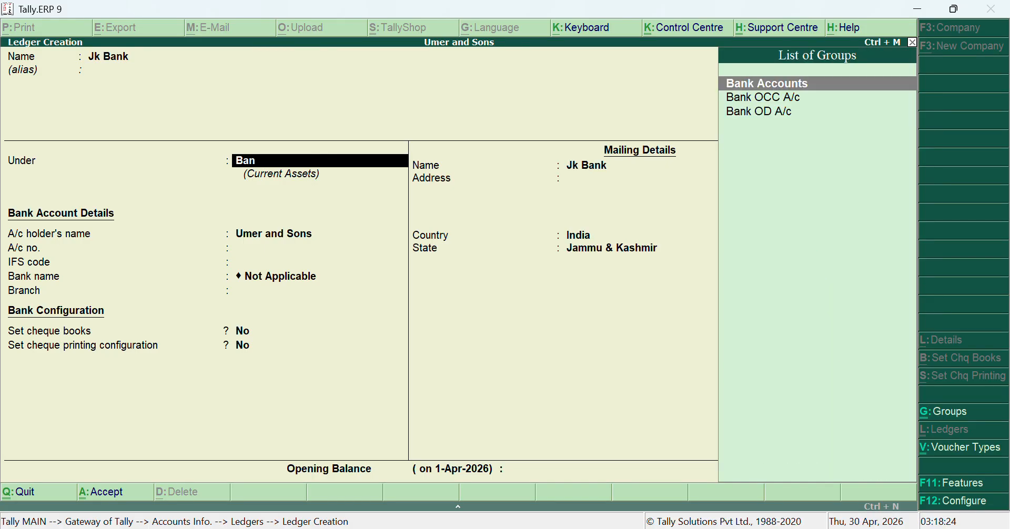
key("Return")
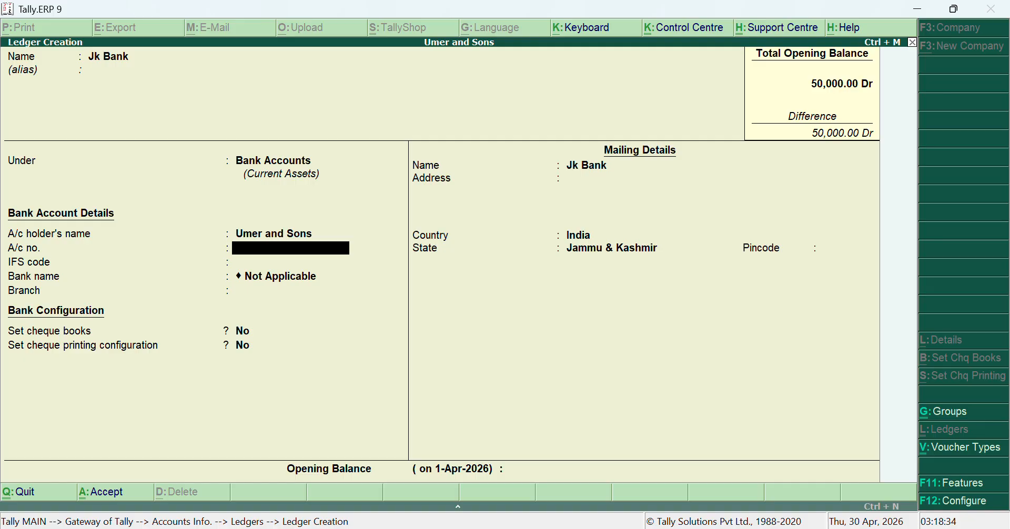
key("ctrl+a")
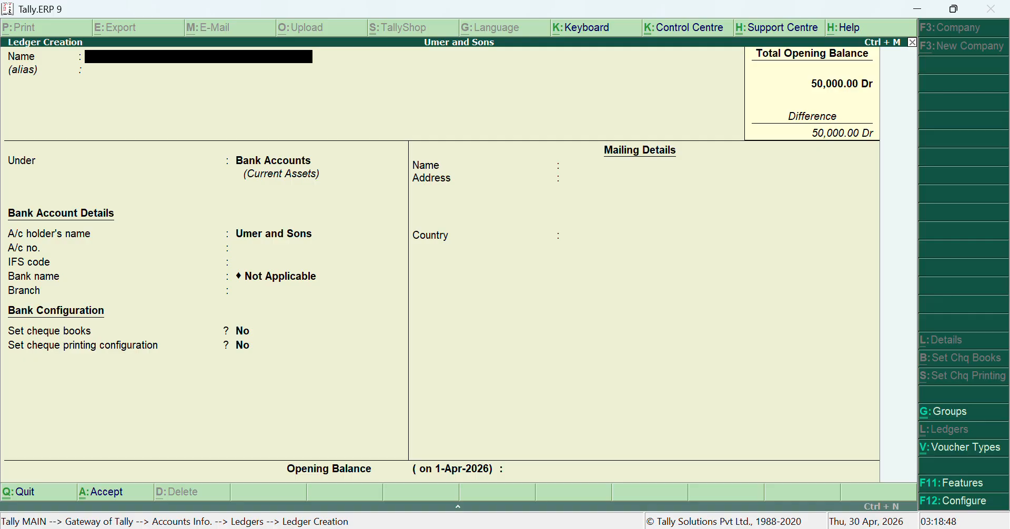
key("Escape")
key("y")
key("Escape")
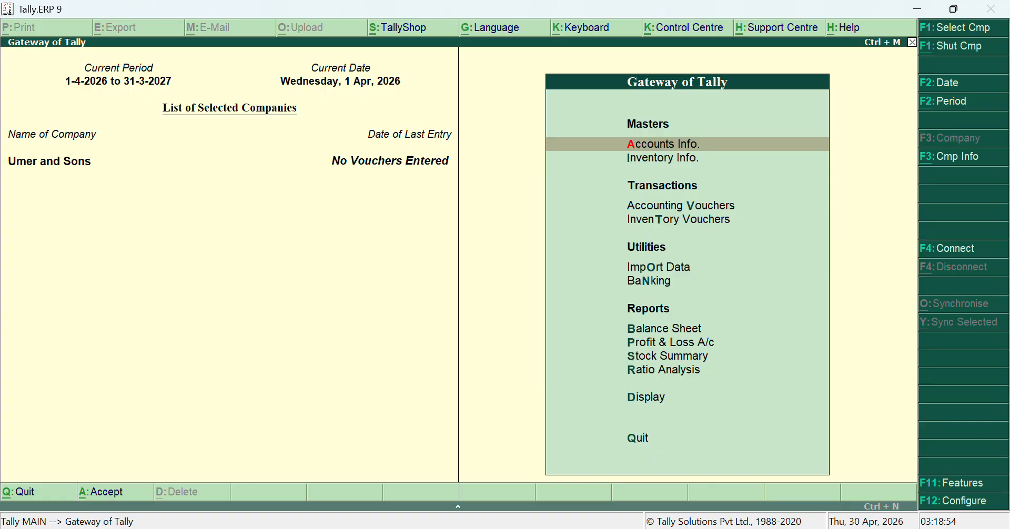
- Switch to the Contra Voucher document in Word and review the scenarios that require a contra voucher
left_click(641, 528)
left_click(557, 468)
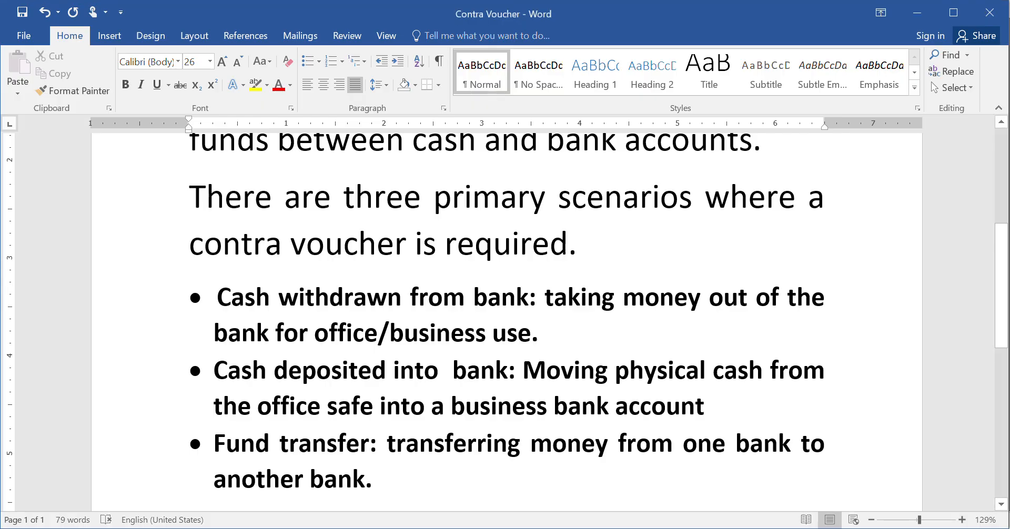
scroll(199, 297, "up", 5)
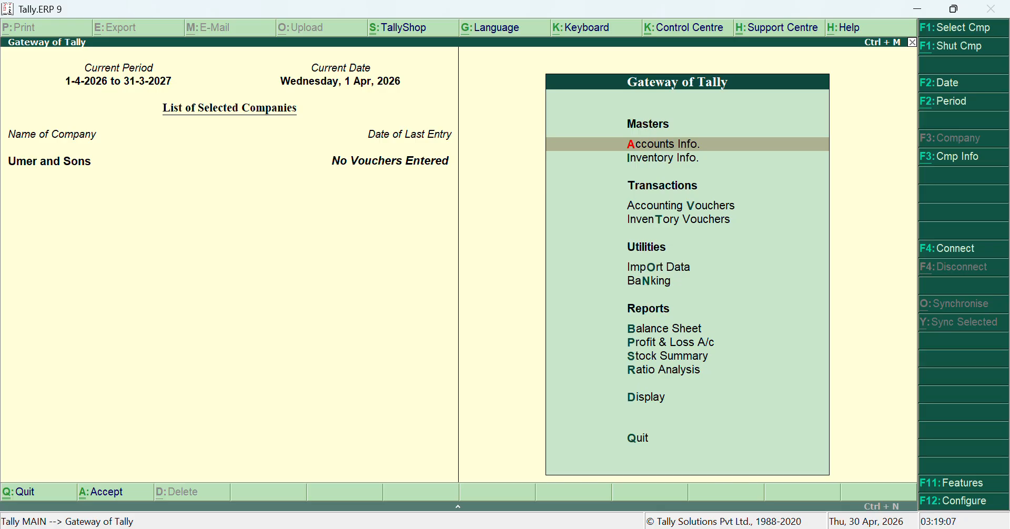
- Start a contra voucher from the accounting vouchers and turn off single entry mode in its configuration
key("v")
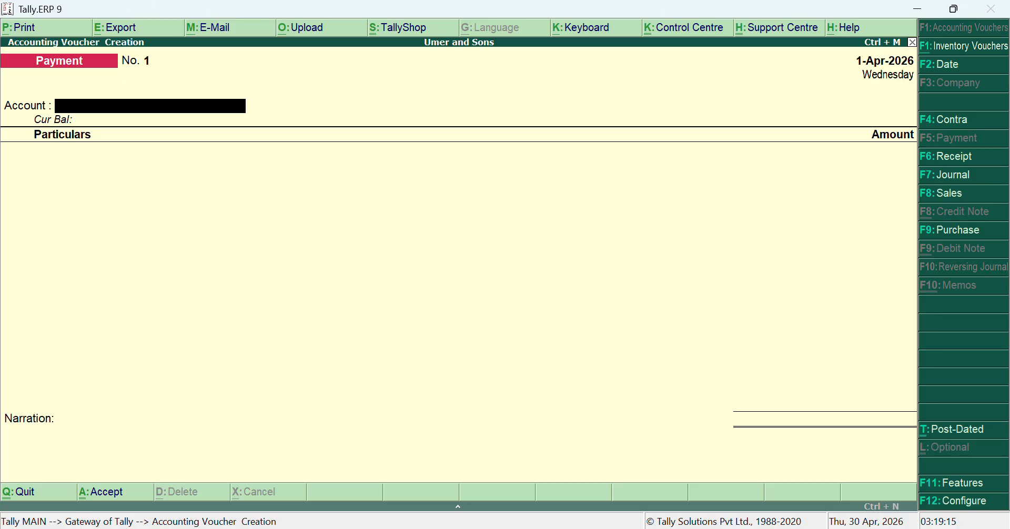
key("F4")
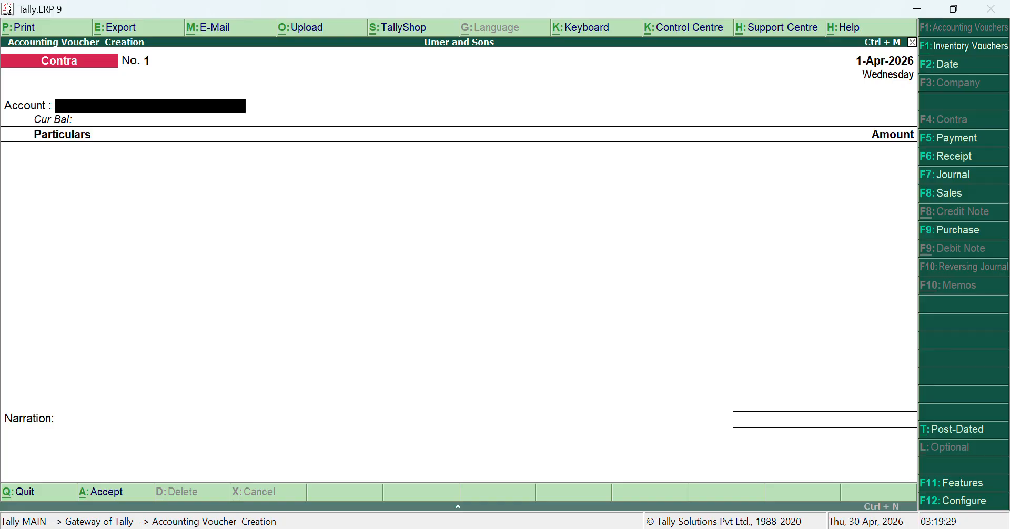
key("F12")
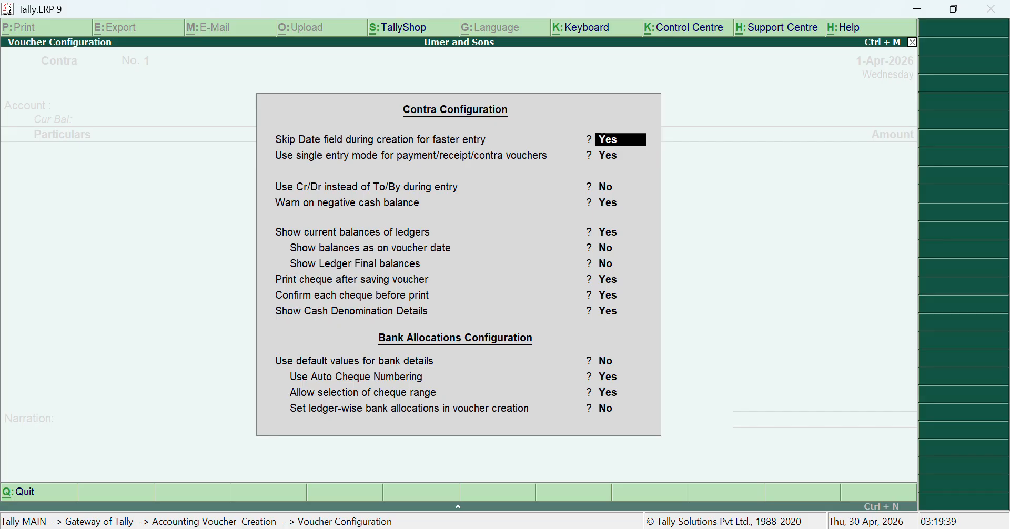
key("Return")
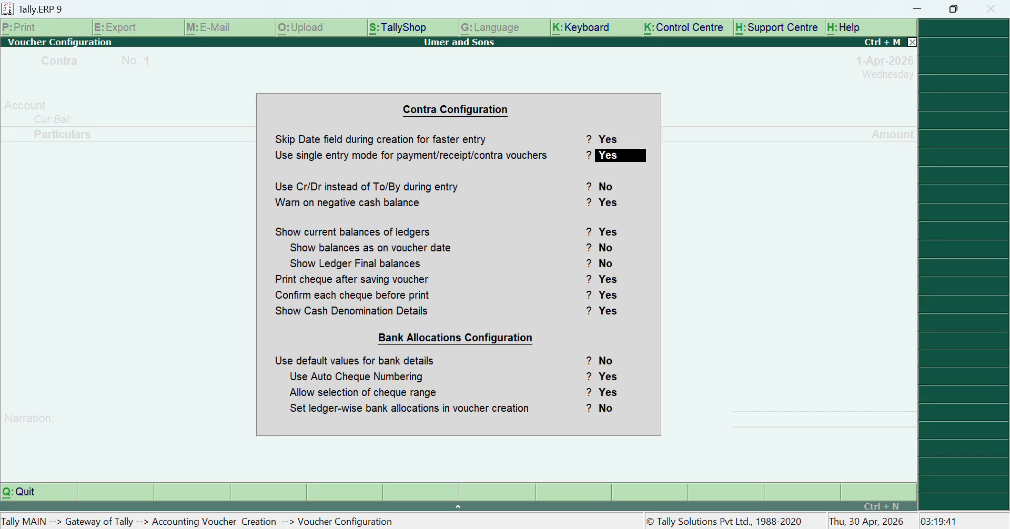
type("n")
key("Return")
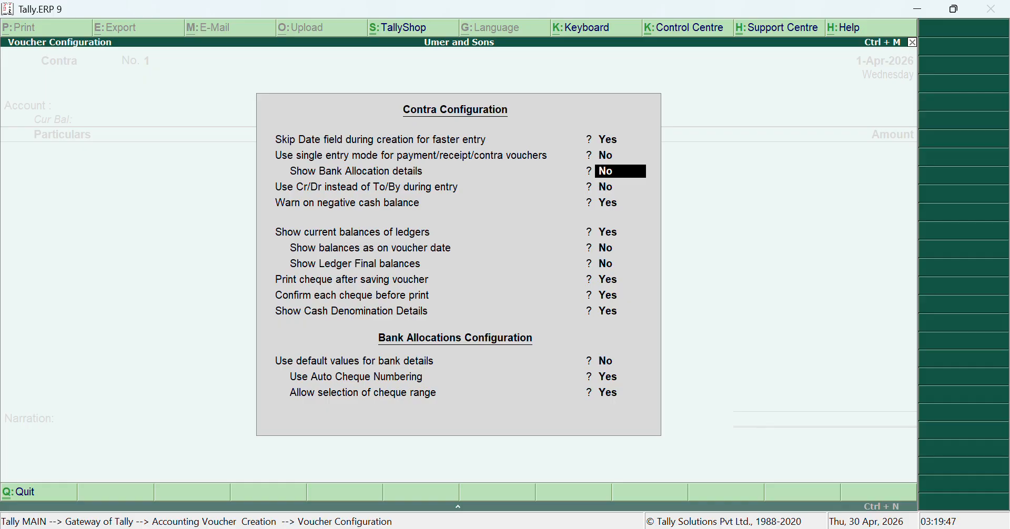
- Enable Show Bank Allocation details and Cr/Dr instead of To/By, then save the configuration and stay in the contra voucher
type("y")
key("Return")
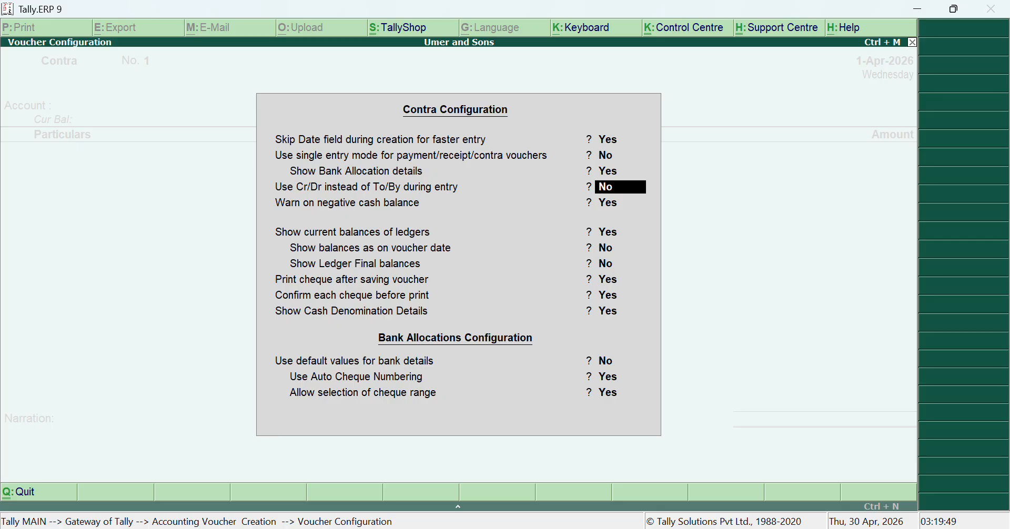
type("y")
key("Return")
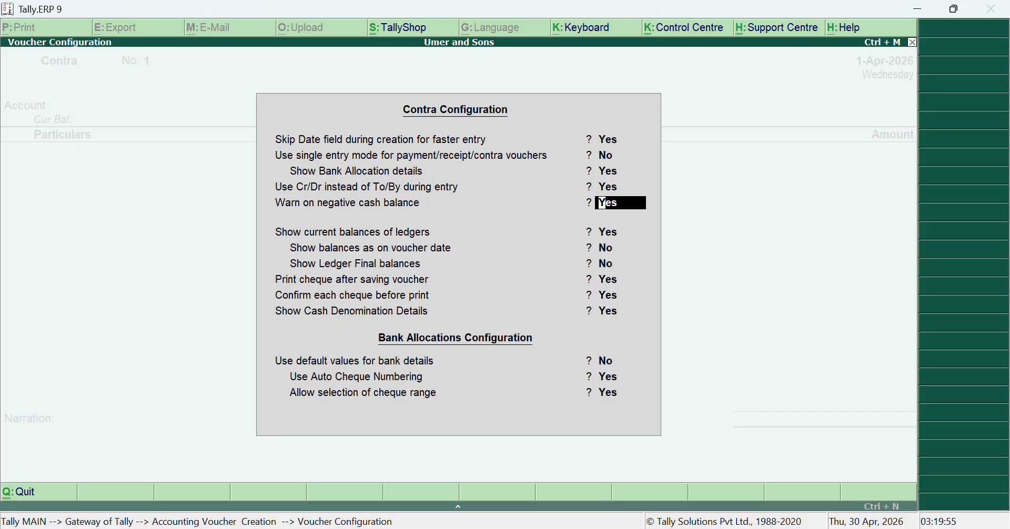
key("ctrl+a")
key("Escape")
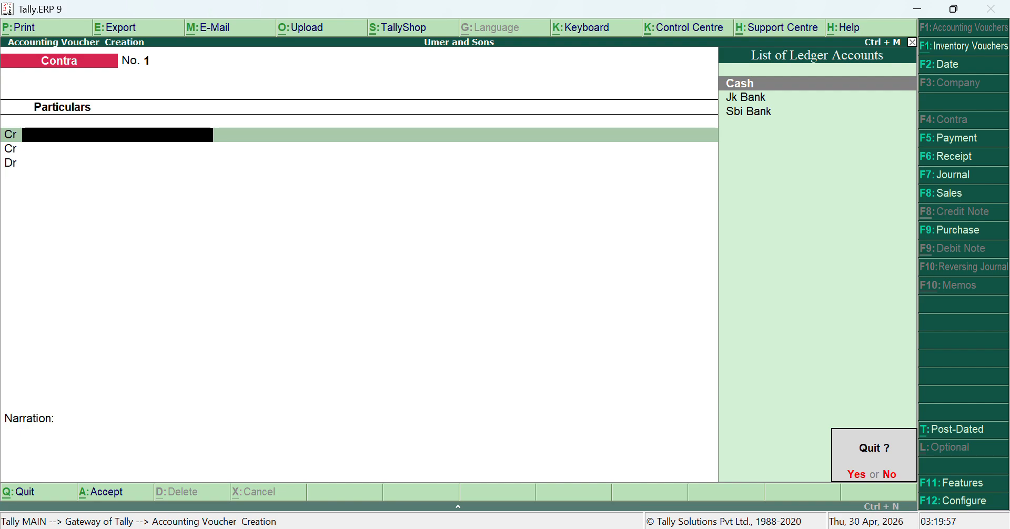
key("Return")
key("Return")
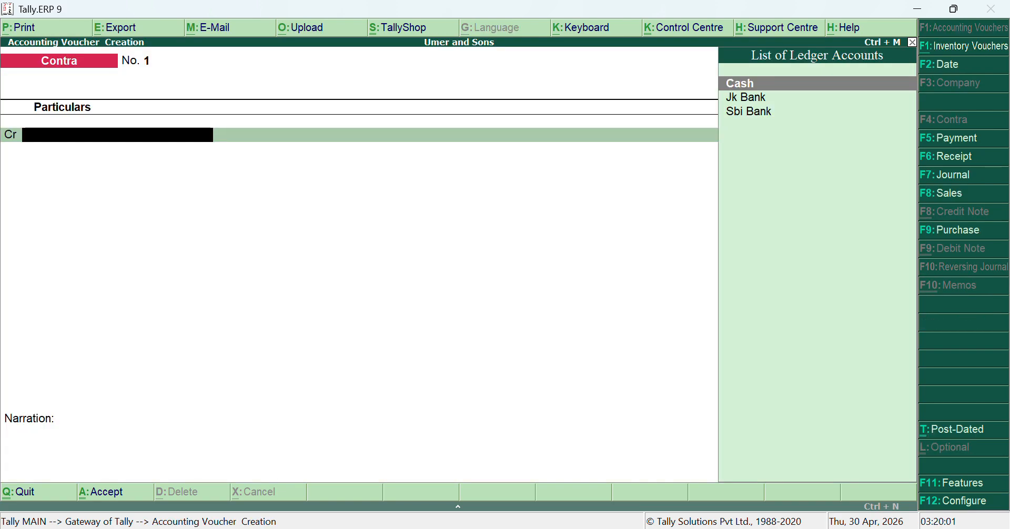
- Switch to the Contra Voucher document in Word, review the three scenarios, and return to Tally.ERP 9
left_click(642, 528)
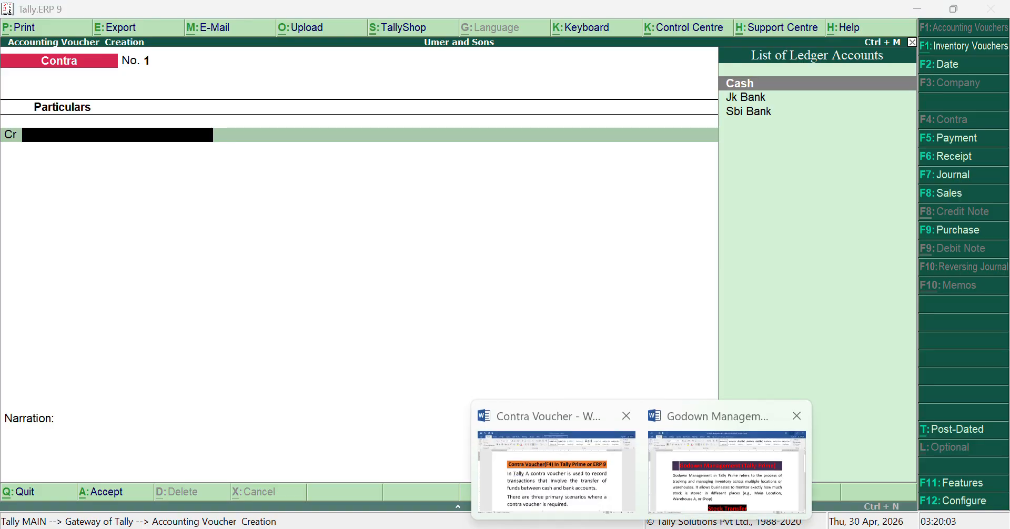
left_click(556, 469)
scroll(200, 263, "down", 5)
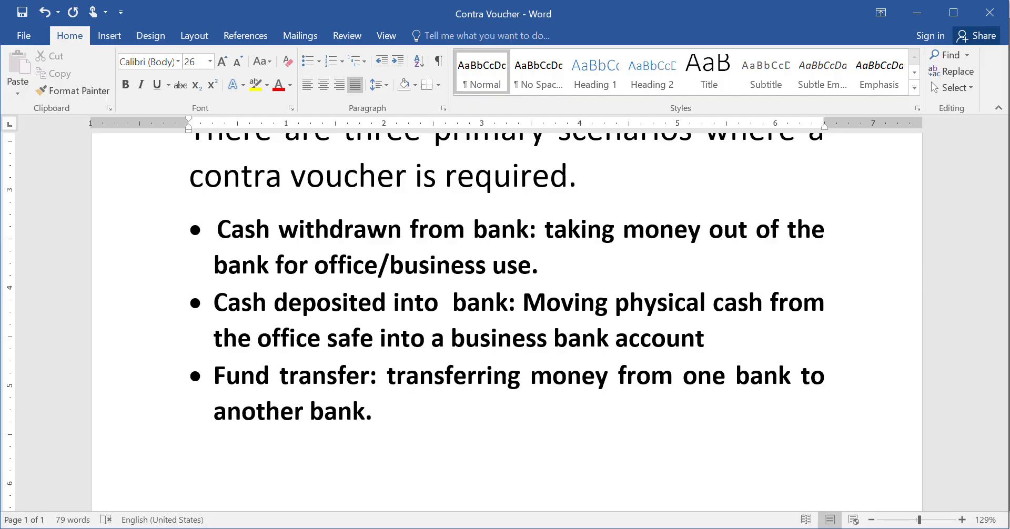
key("alt+Tab")
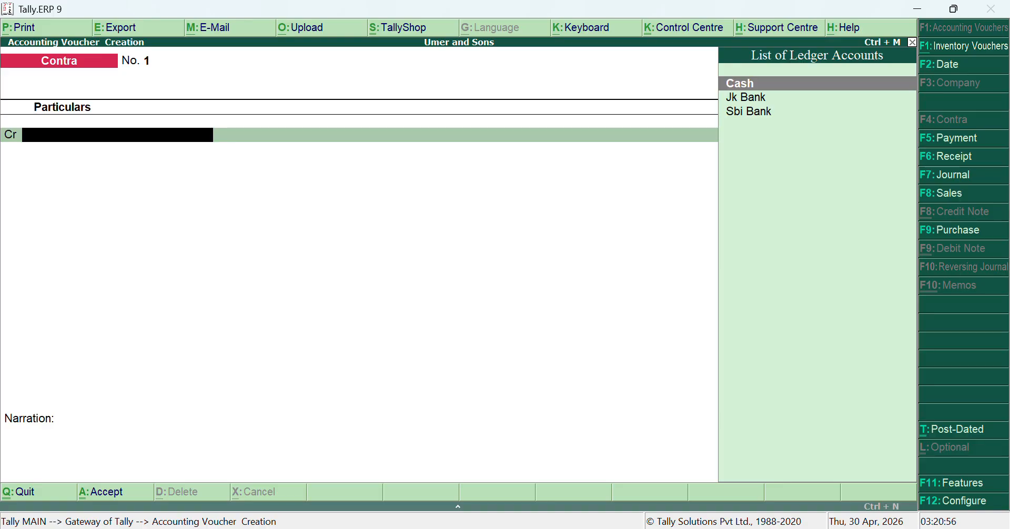
- Credit Sbi Bank with 20,000 in the contra voucher, keep the default entry details, and continue to the debit line
key("Down")
key("Down")
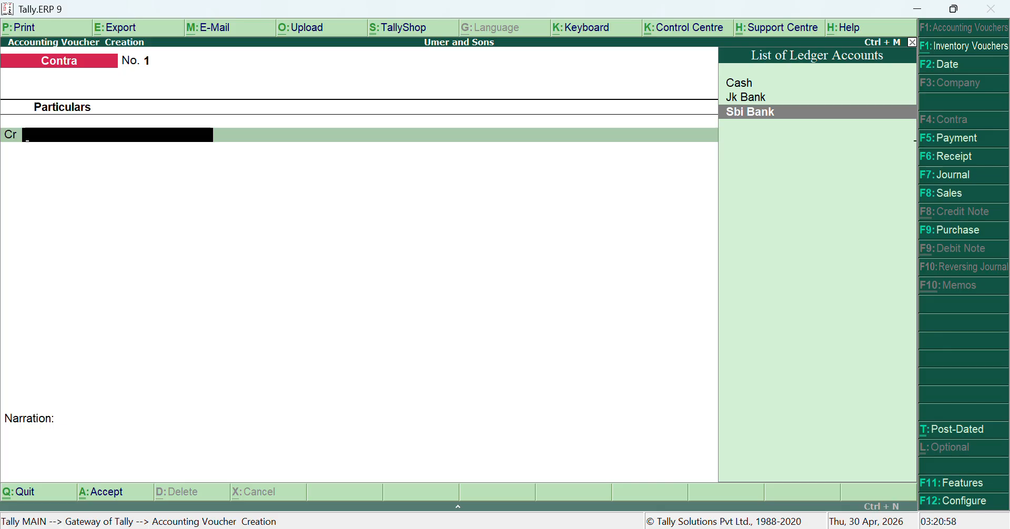
key("Return")
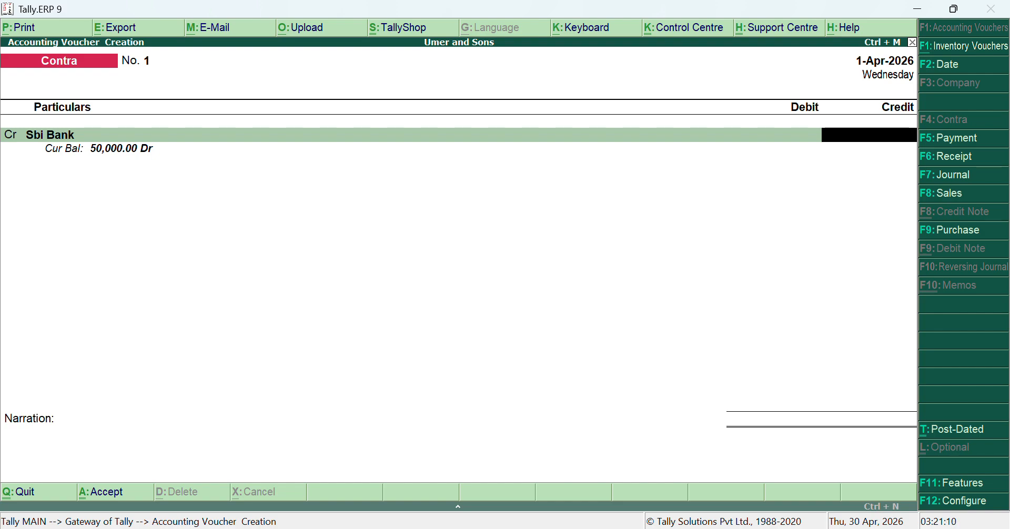
type("20000")
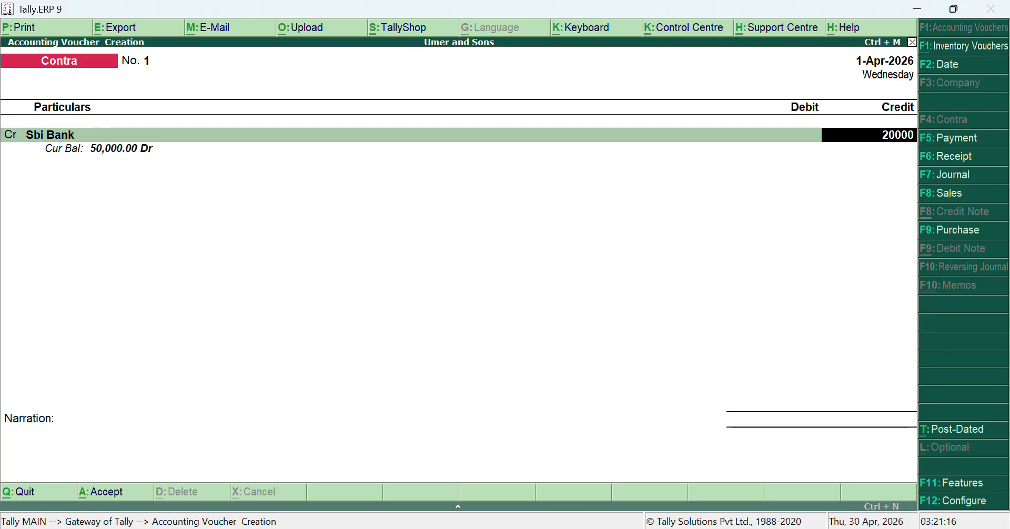
key("Return")
key("Return")
key("Return")
key("Return")
key("Return")
key("Return")
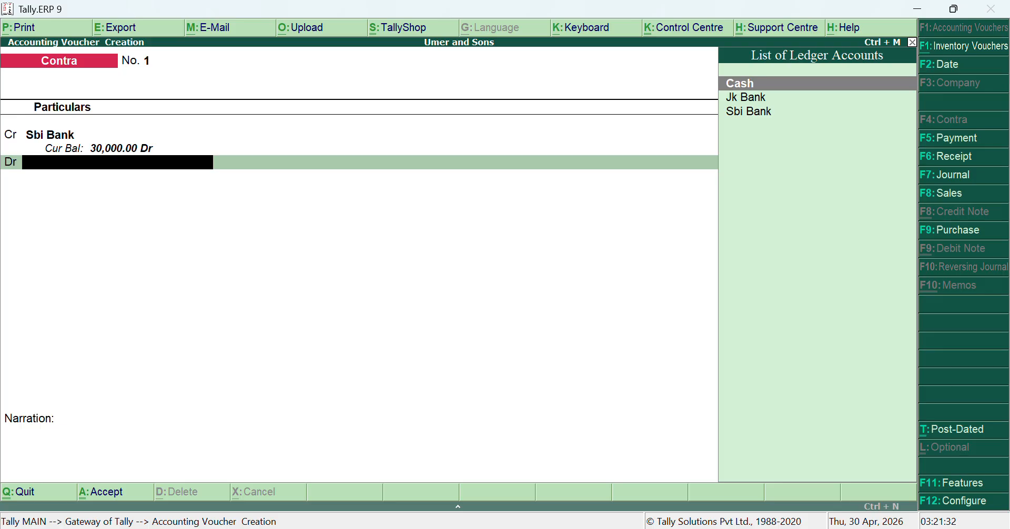
- Recheck the cash withdrawal scenario in the Word document and debit Cash with 20,000 in the Tally.ERP 9 contra voucher
left_click(643, 528)
left_click(553, 471)
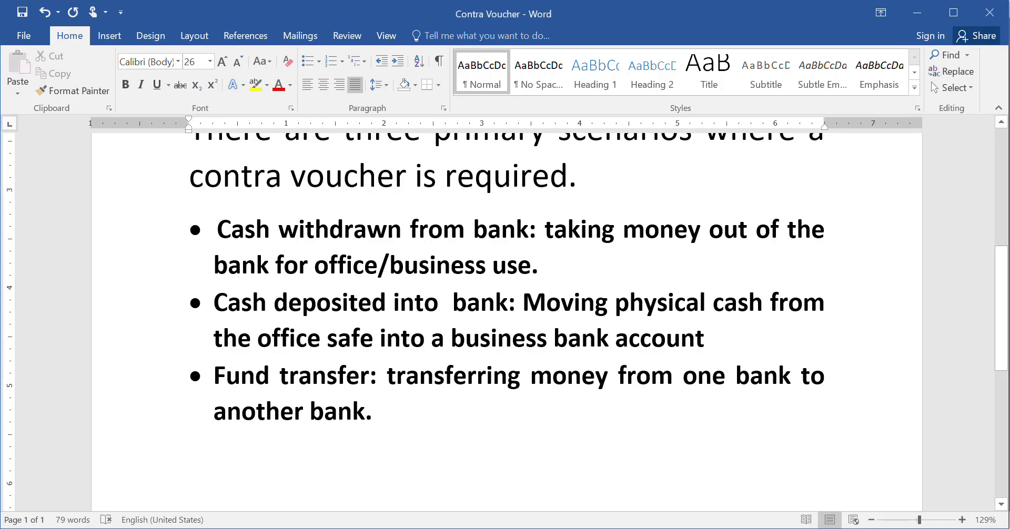
key("alt+Tab")
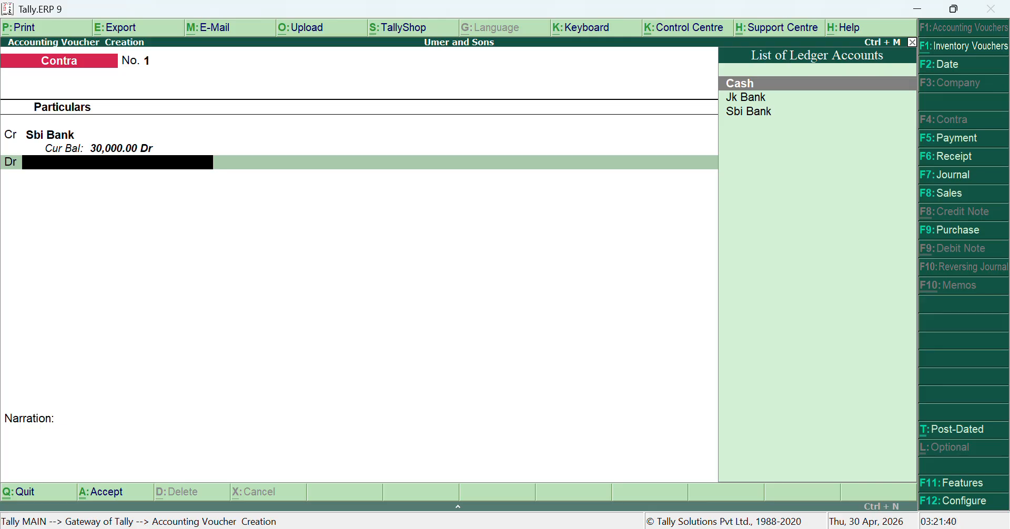
key("Return")
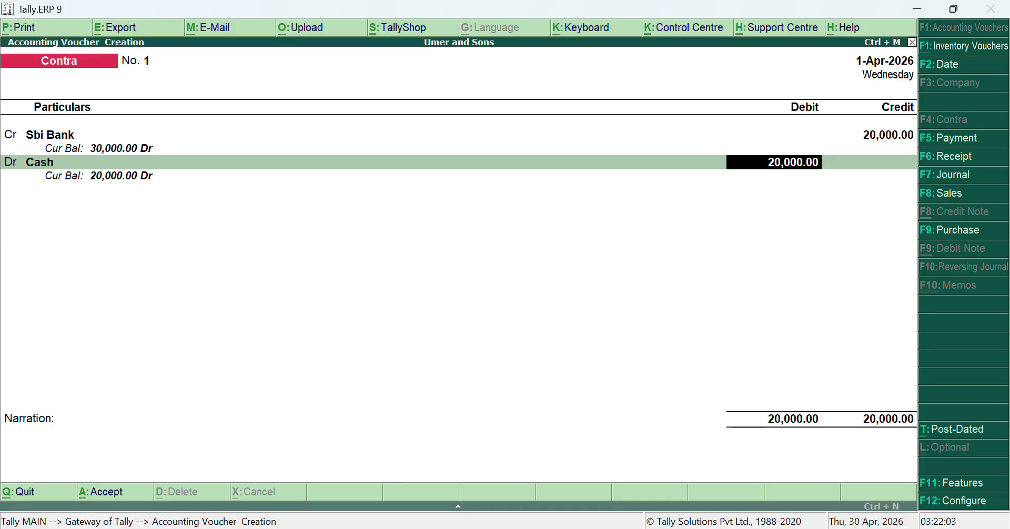
key("Return")
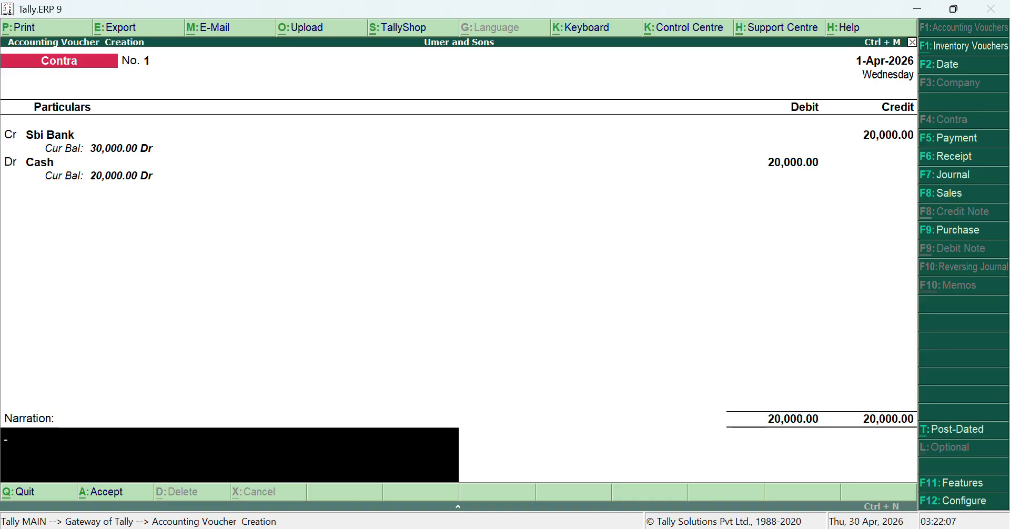
- Enter the narration "being cash withdrawn from sbi bnak for office use" and save the contra voucher
type("being cash wi")
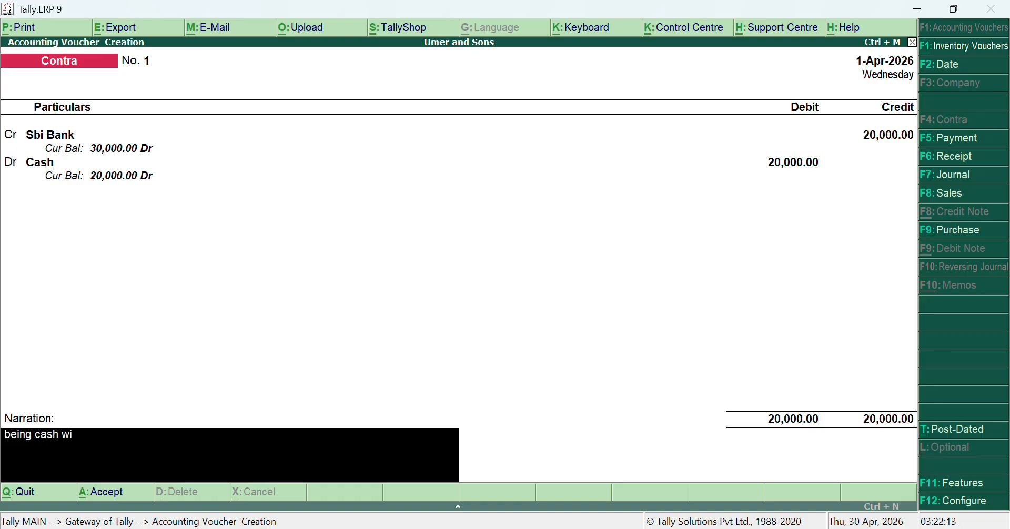
type("th")
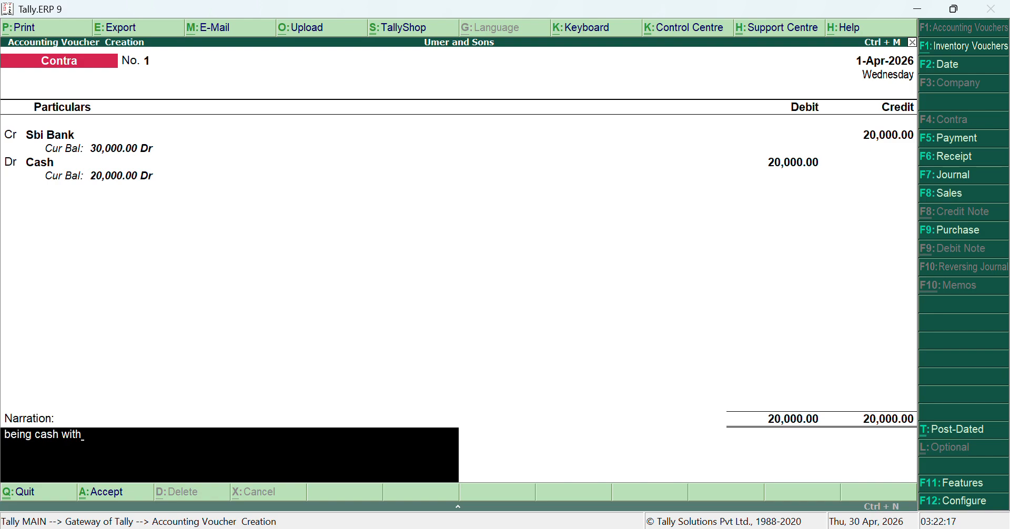
type("drawn from")
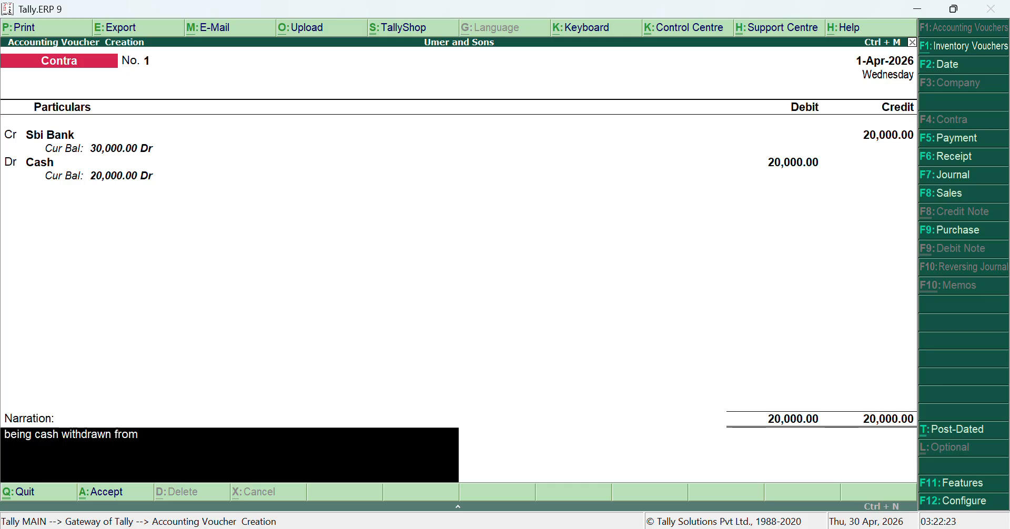
type(" sbi bnak")
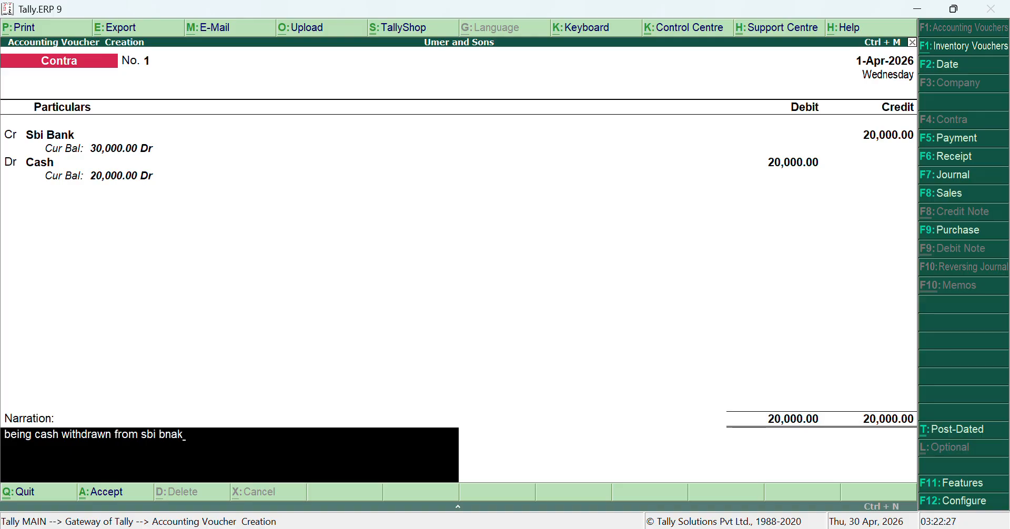
type(" for office")
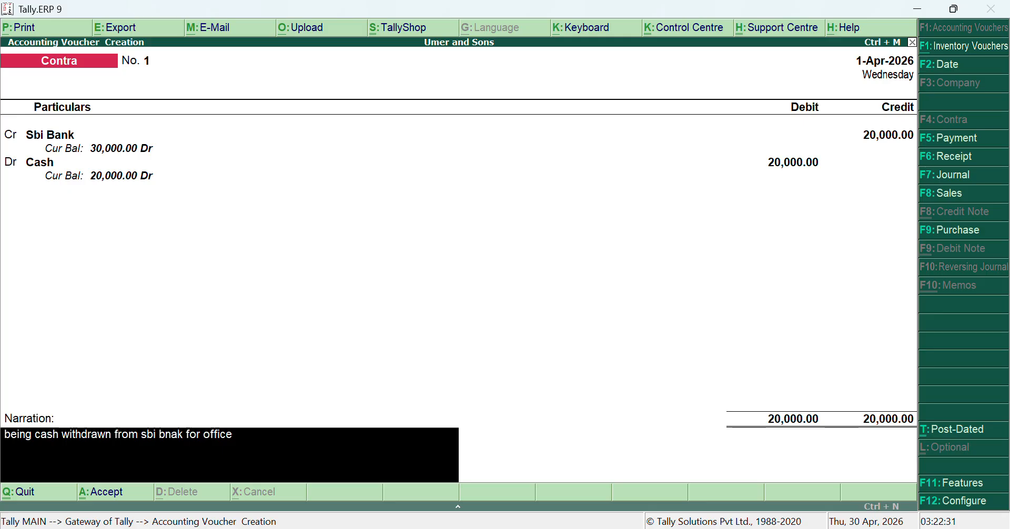
type(" usr")
key("BackSpace")
type("e")
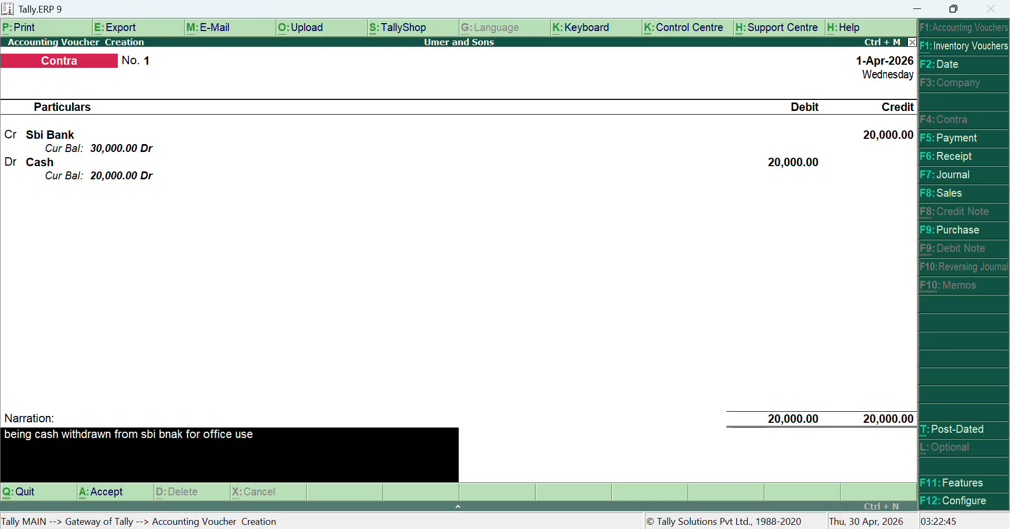
key("ctrl+a")
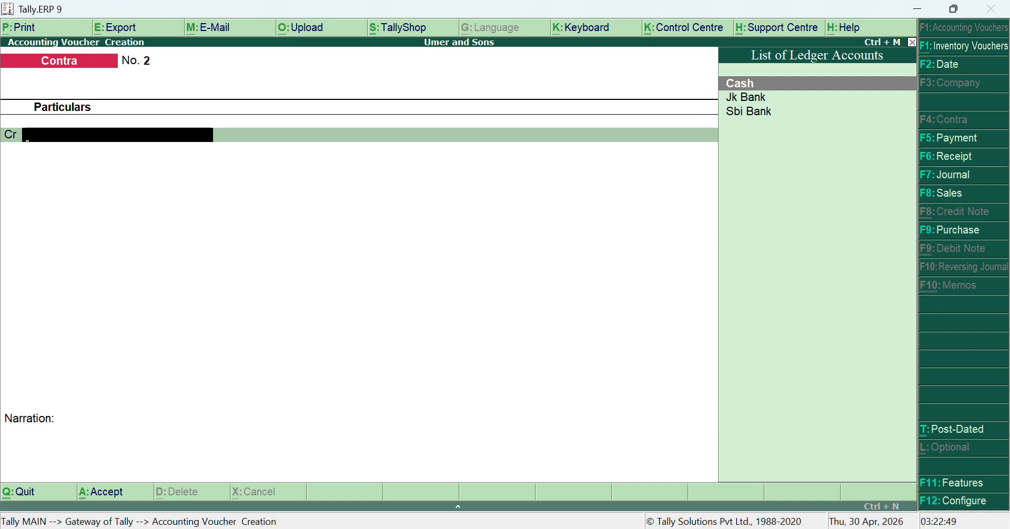
- Check the cash deposit scenario in the Word document and credit Cash with 10,000 in the second Tally.ERP 9 contra voucher
left_click(642, 528)
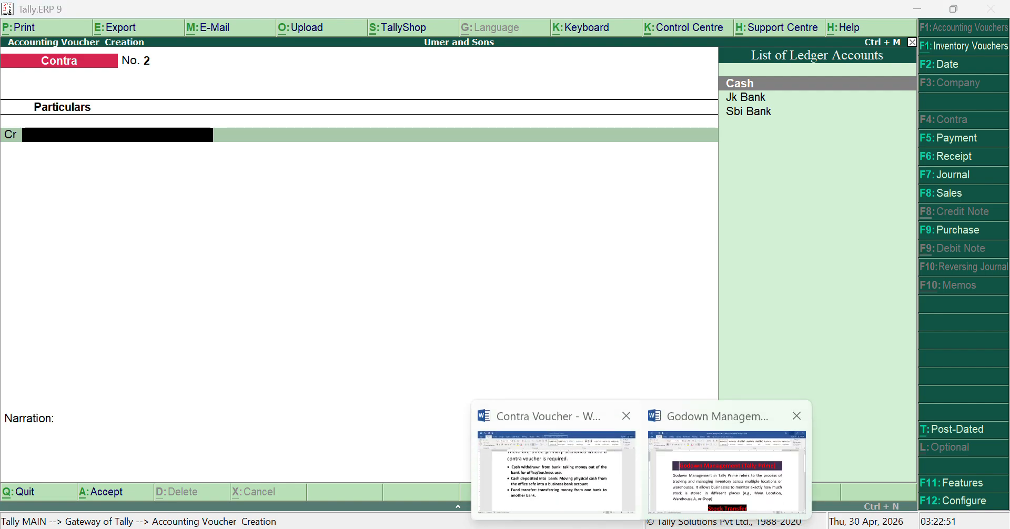
left_click(556, 471)
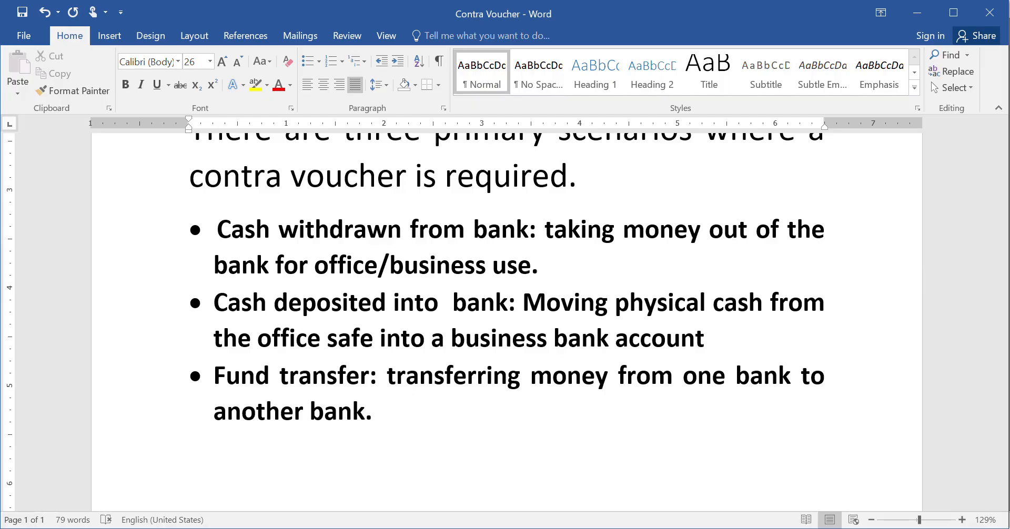
key("alt+Tab")
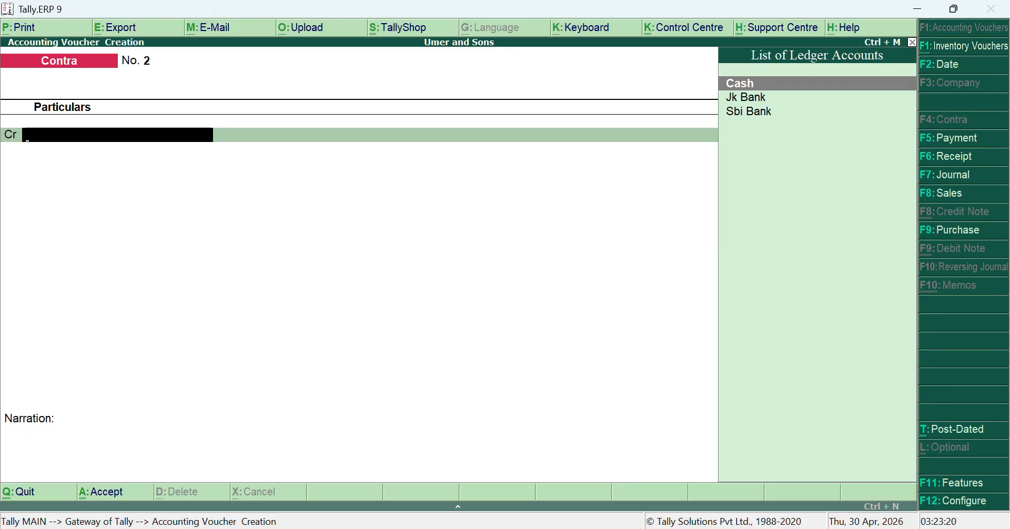
key("Return")
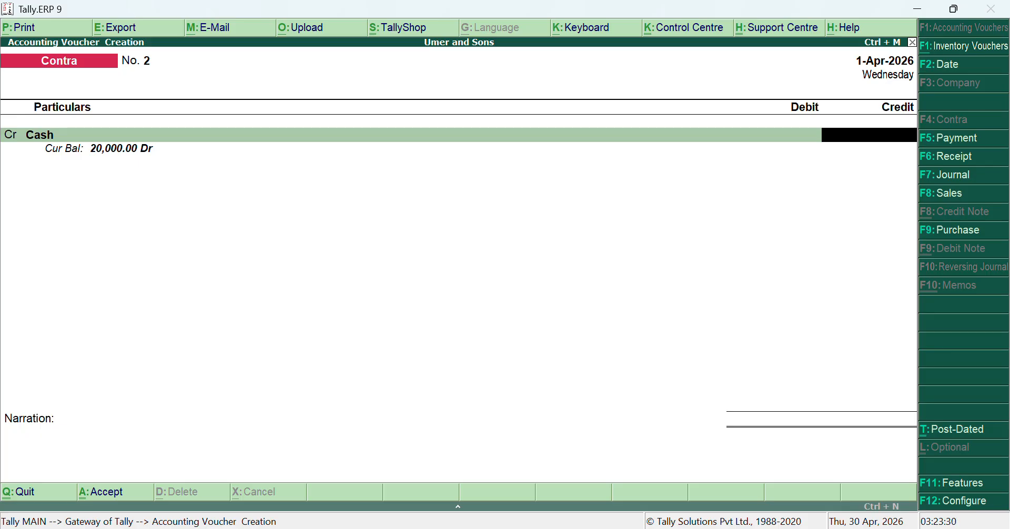
type("10000")
key("Return")
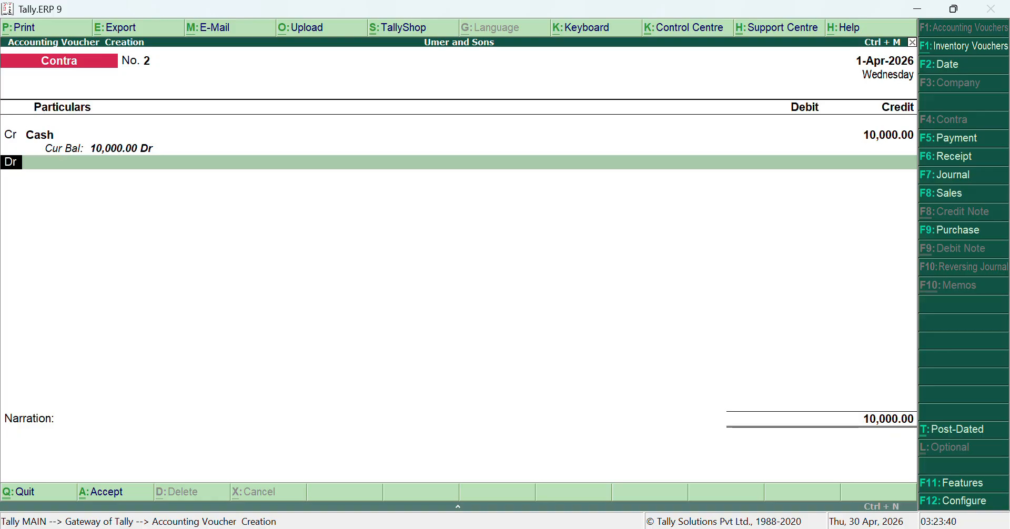
- Debit Sbi Bank with 10,000 in the second contra voucher and allocate the full amount as a Cash transaction
key("Return")
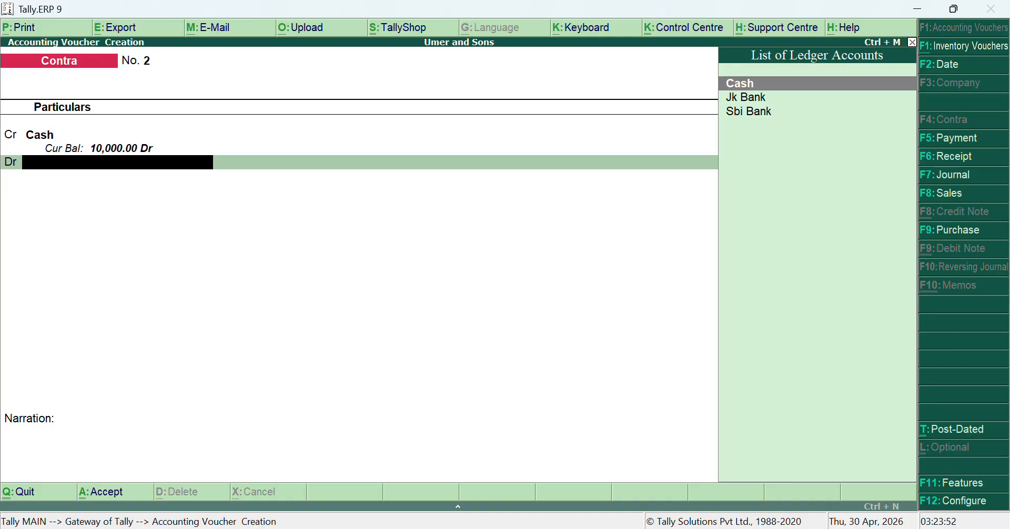
key("Down")
key("Down")
key("Return")
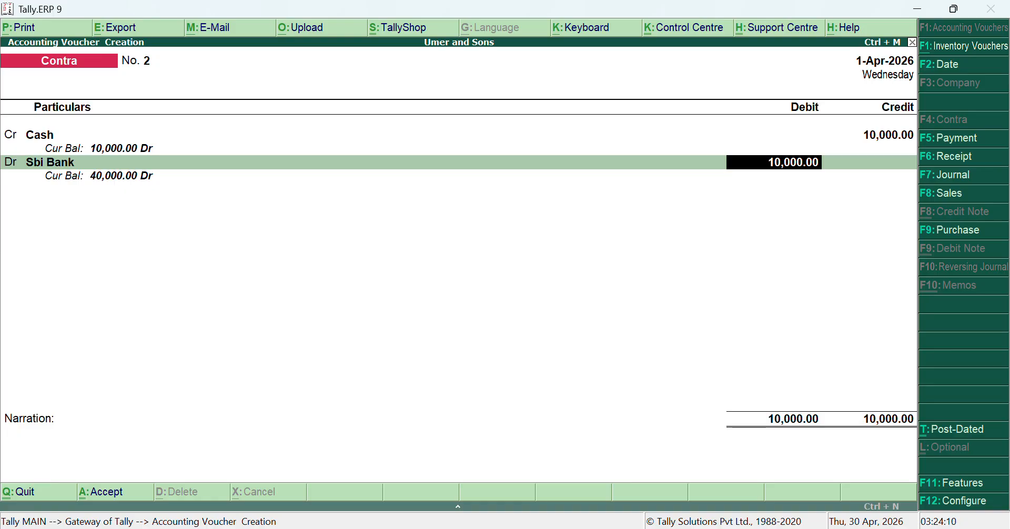
key("Return")
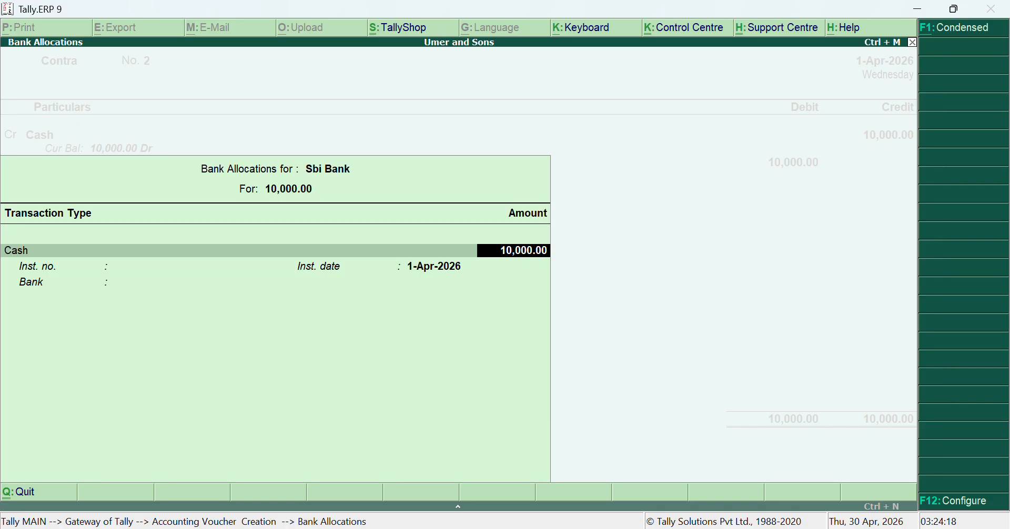
key("Return")
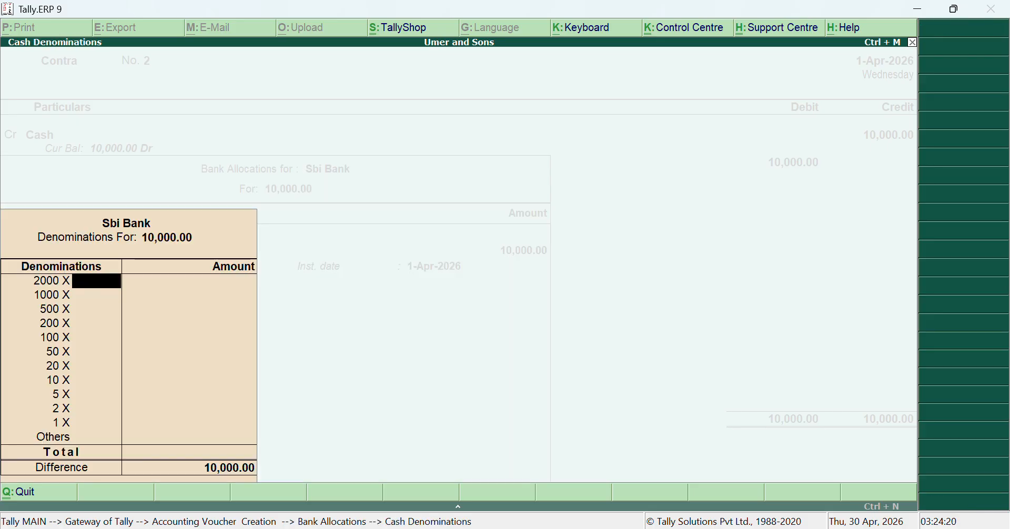
- Break the 10,000 deposit into denominations: 6 x 1000, 6 x 500, 3 x 200, 3 x 100 and 2 x 50, and accept the bank allocation
key("Return")
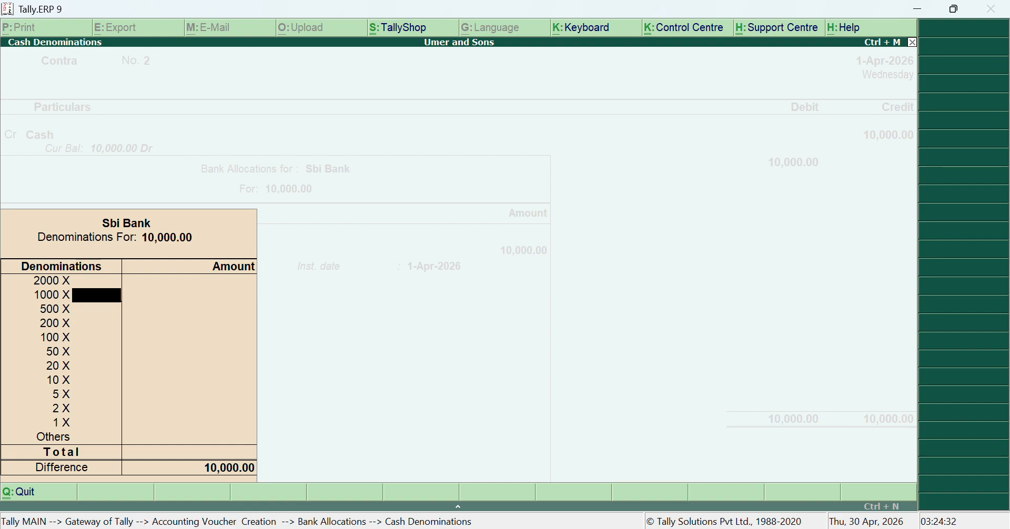
type("6")
key("Return")
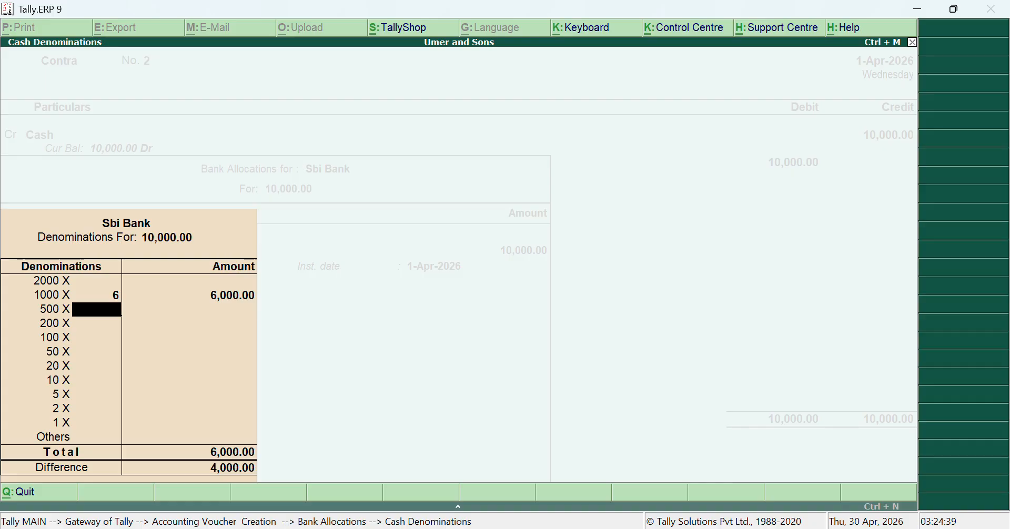
type("6")
key("Return")
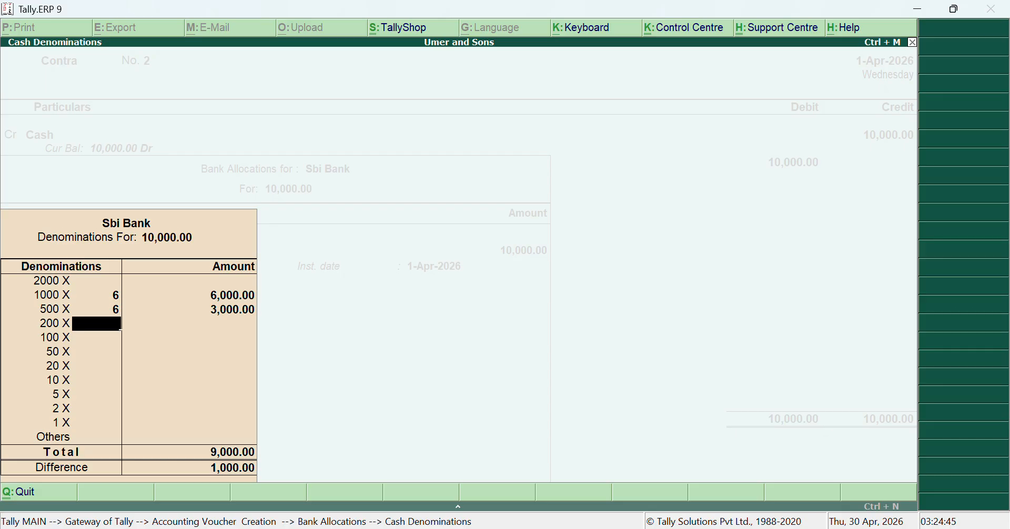
type("3")
key("Return")
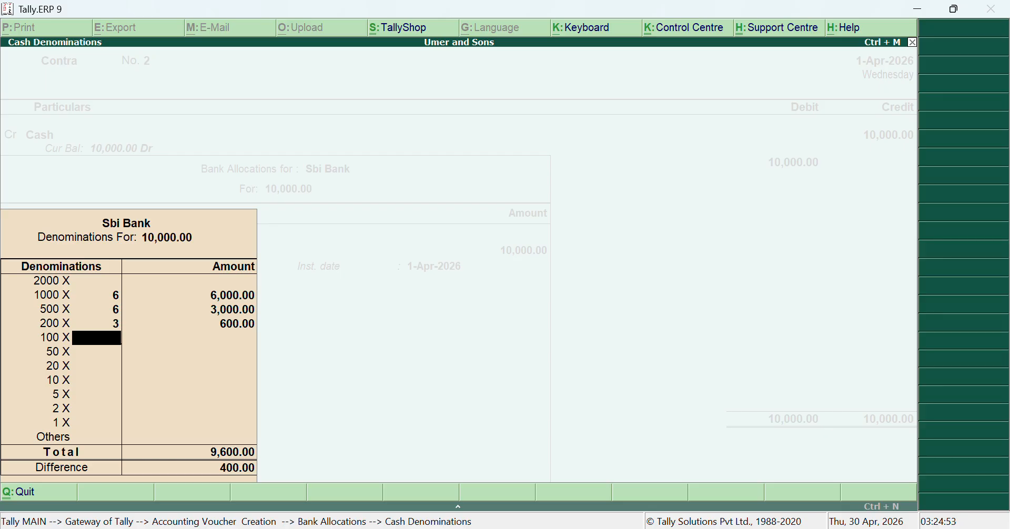
type("3")
key("Return")
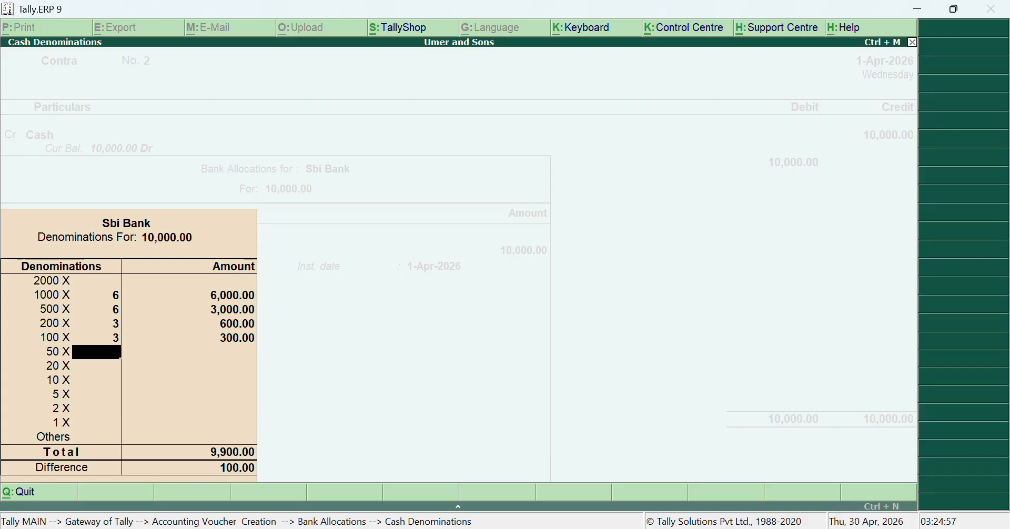
type("2")
key("Return")
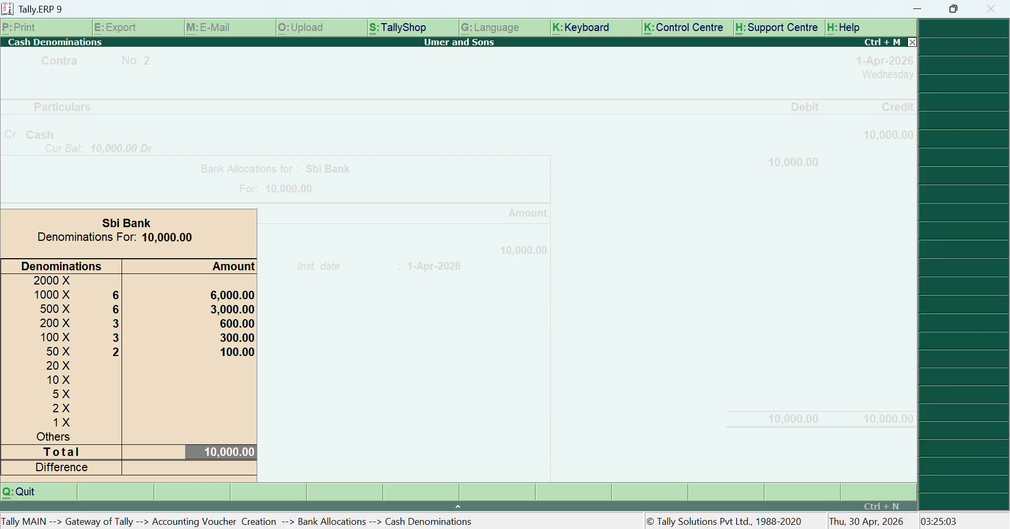
key("Return")
key("Return")
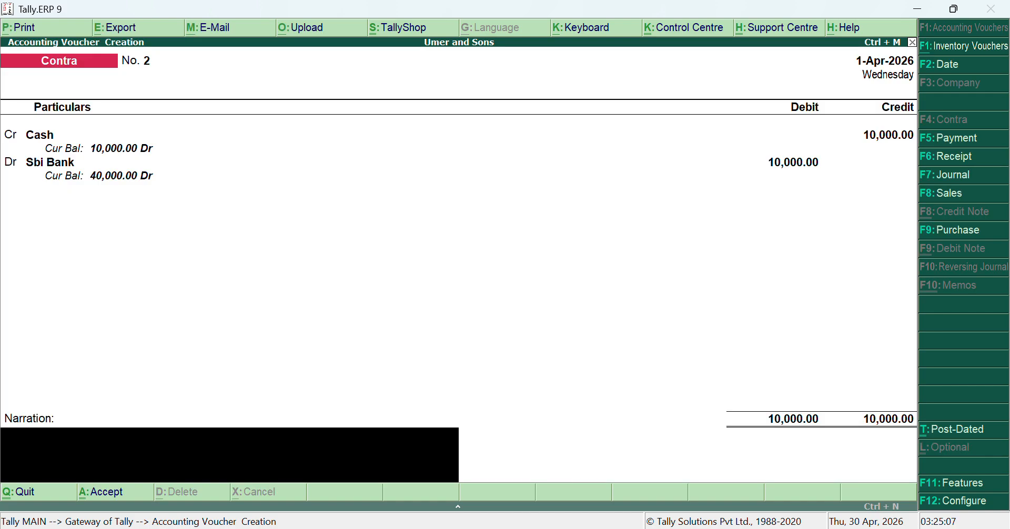
- Enter the narration "being cash deposited into sbi bank(10000)" and save the contra voucher
type("being")
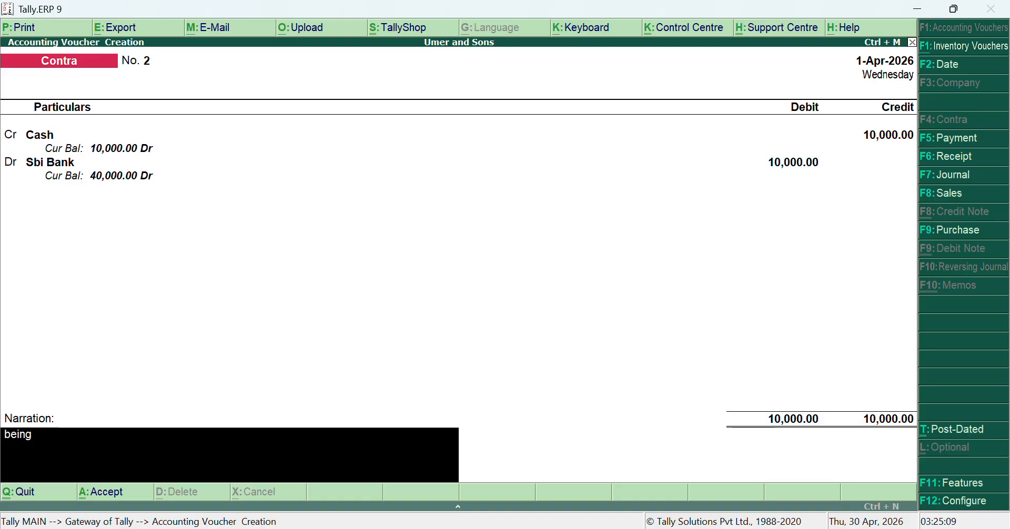
type(" cash deppsted")
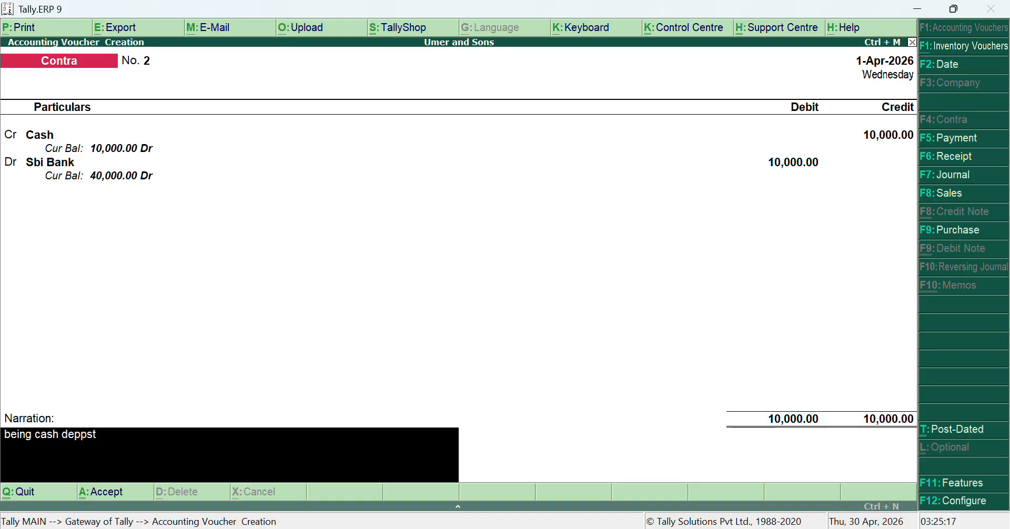
key("BackSpace")
key("BackSpace")
key("BackSpace")
key("BackSpace")
key("BackSpace")
type("osited")
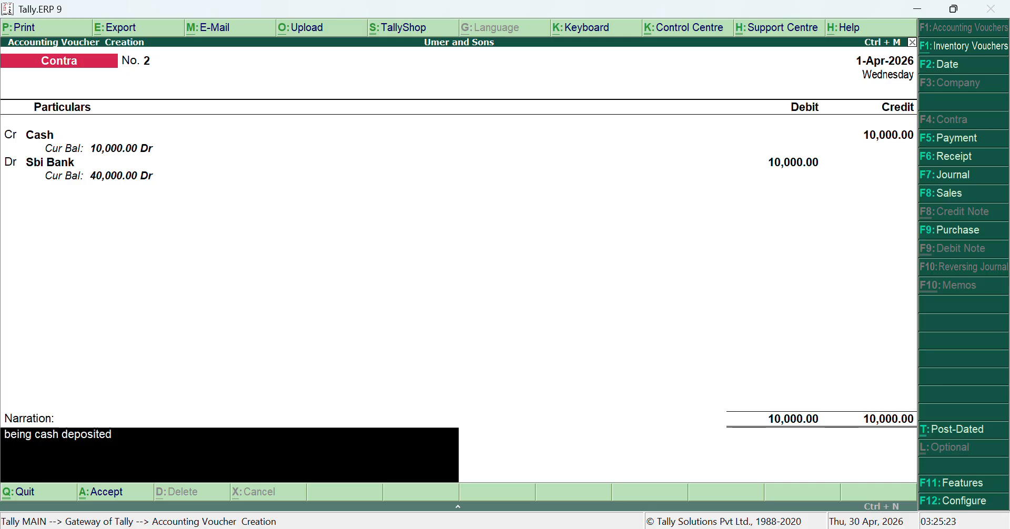
type(" into sbi")
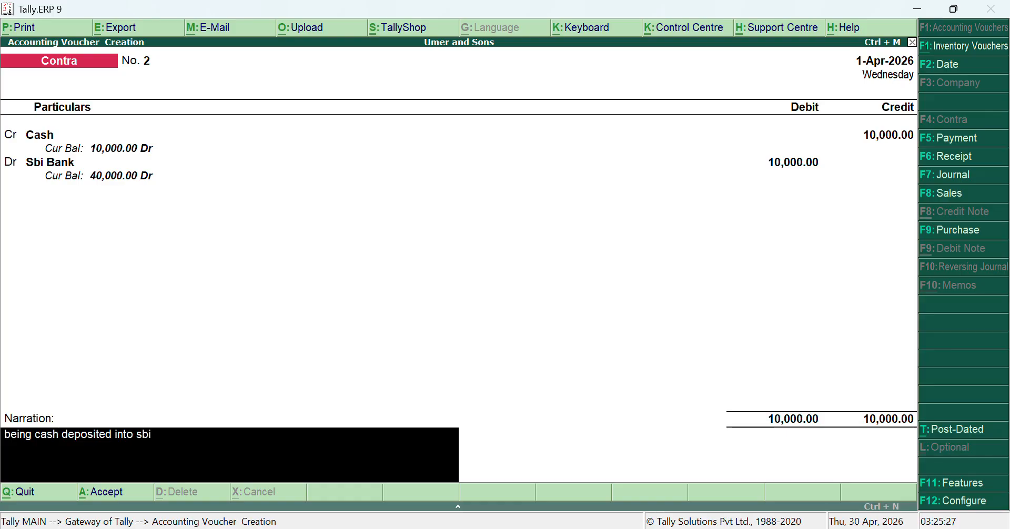
type(" bank(")
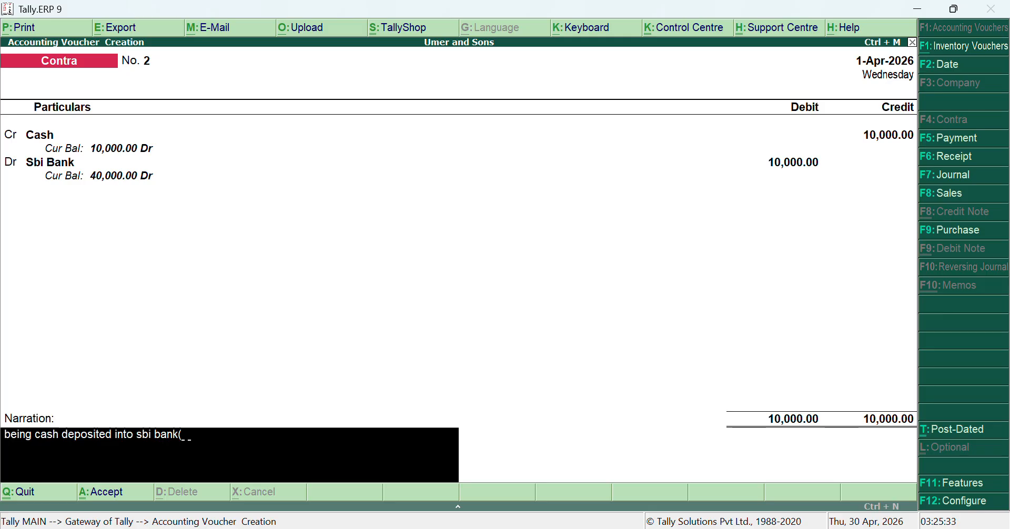
type("10000)")
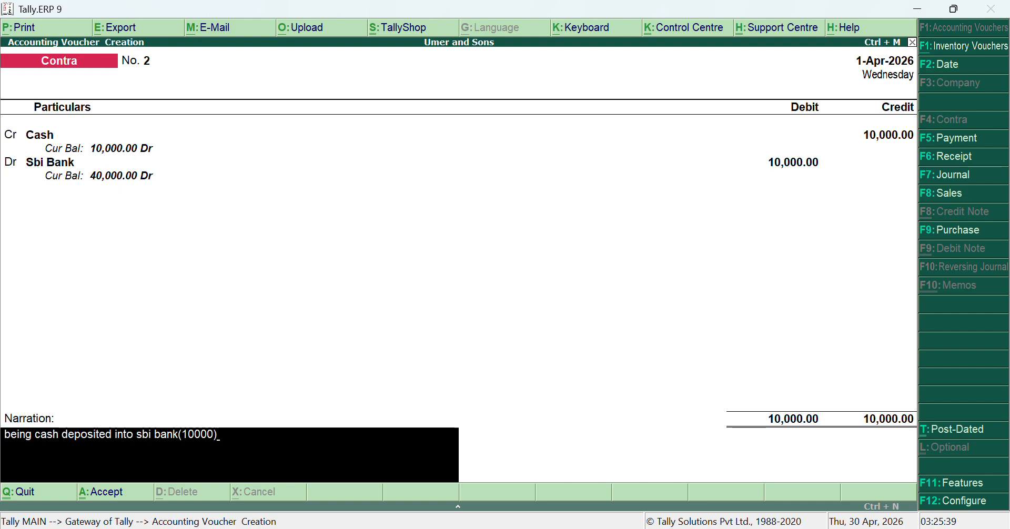
key("ctrl+a")
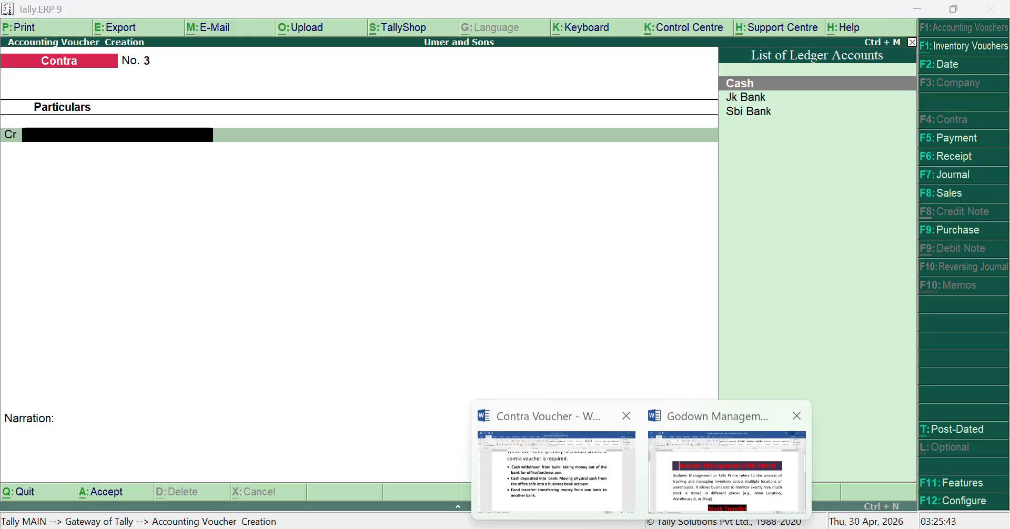
- Check the fund transfer scenario in the Word document and credit Sbi Bank with 10,000 in the third Tally.ERP 9 contra voucher
left_click(552, 495)
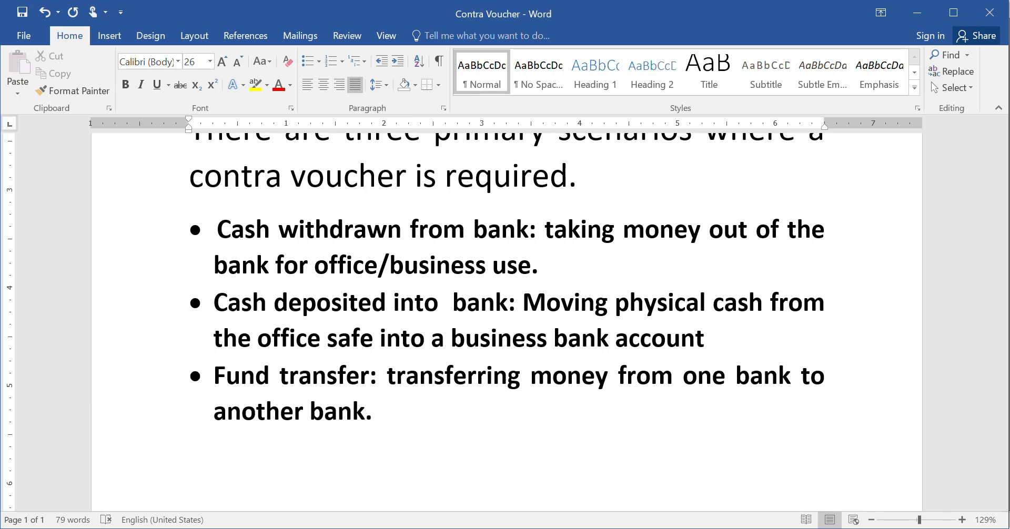
key("alt+Tab")
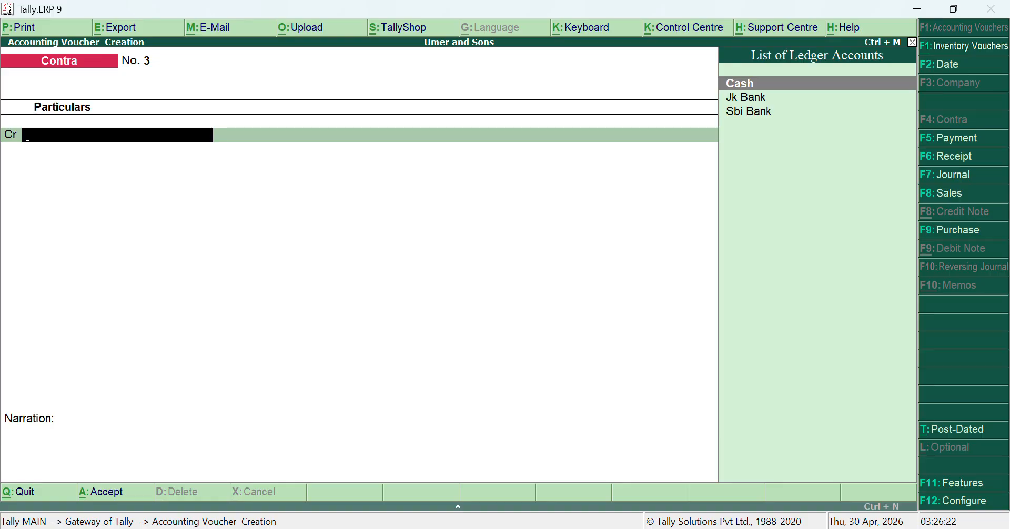
key("Down")
key("Down")
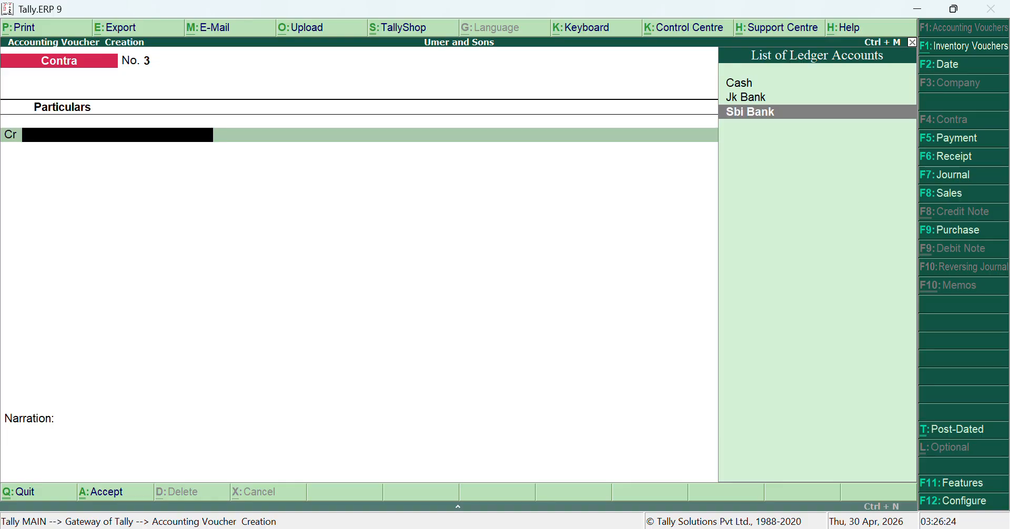
key("Return")
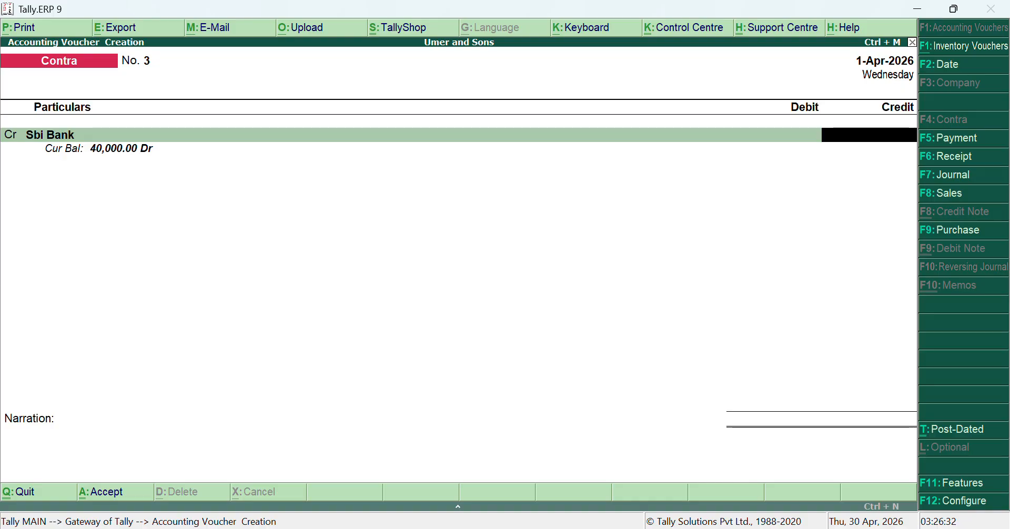
type("10,000")
key("Return")
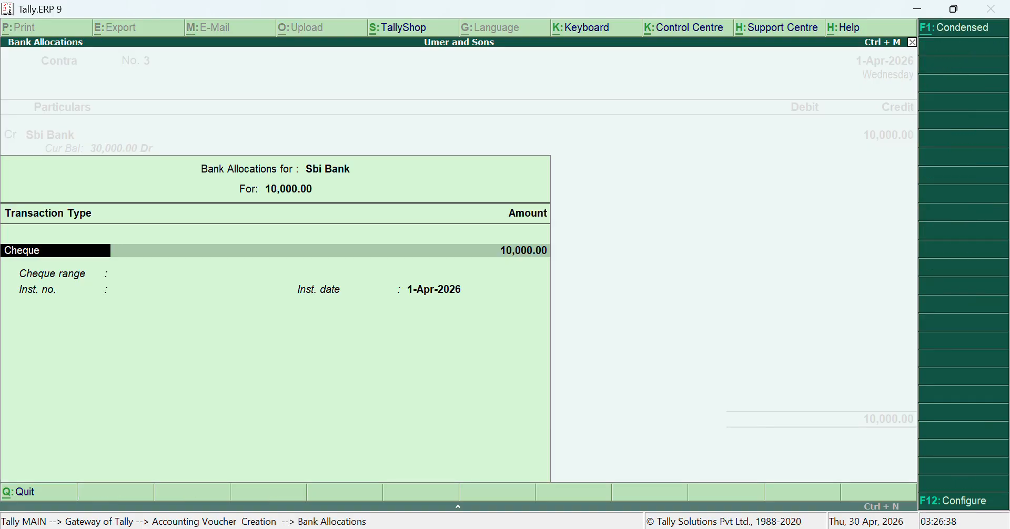
- Accept the default Cheque allocation for Sbi Bank with its default instrument details and continue to the debit ledger
key("Return")
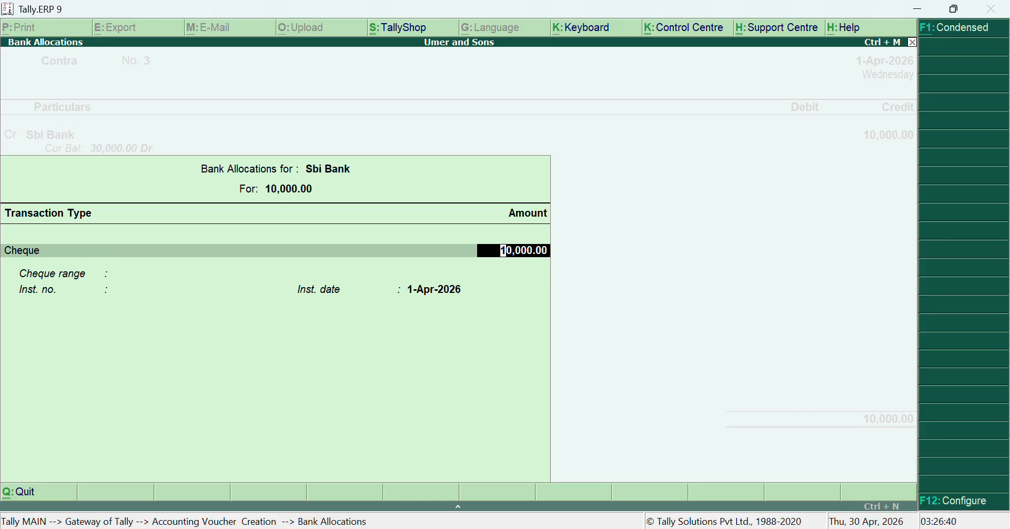
key("Return")
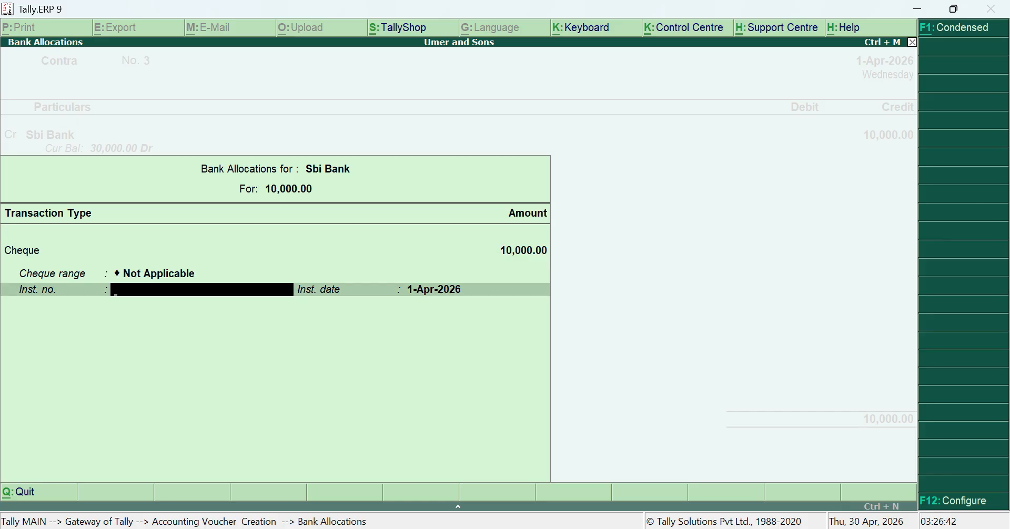
key("Return")
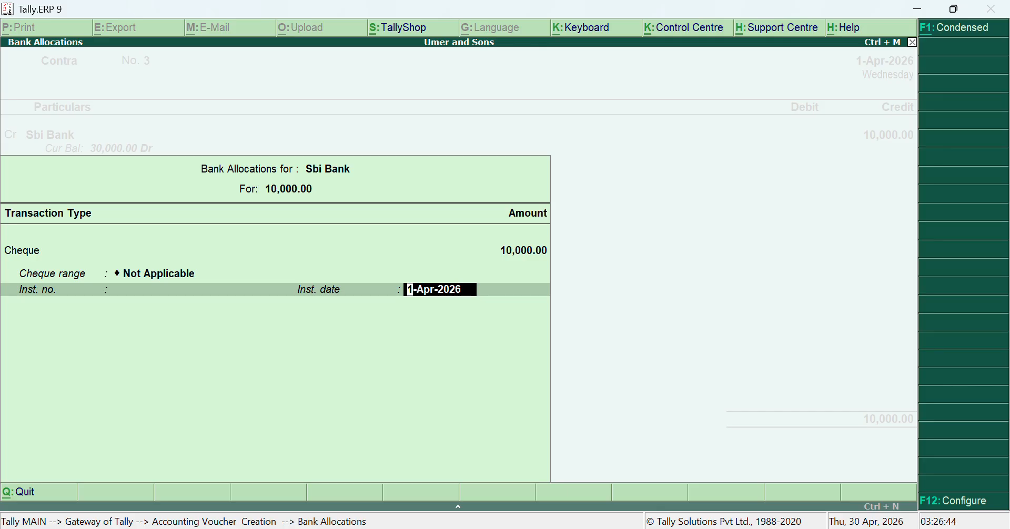
key("Return")
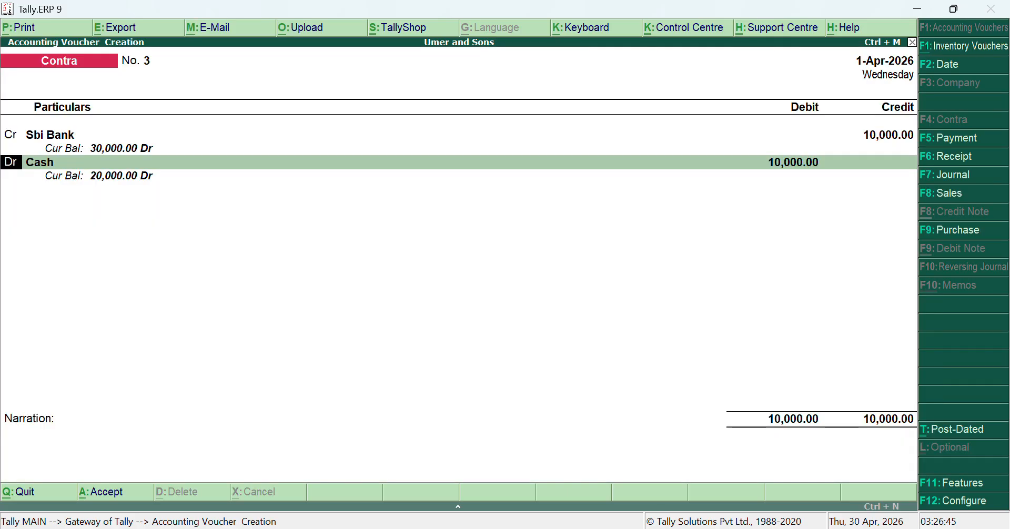
key("Return")
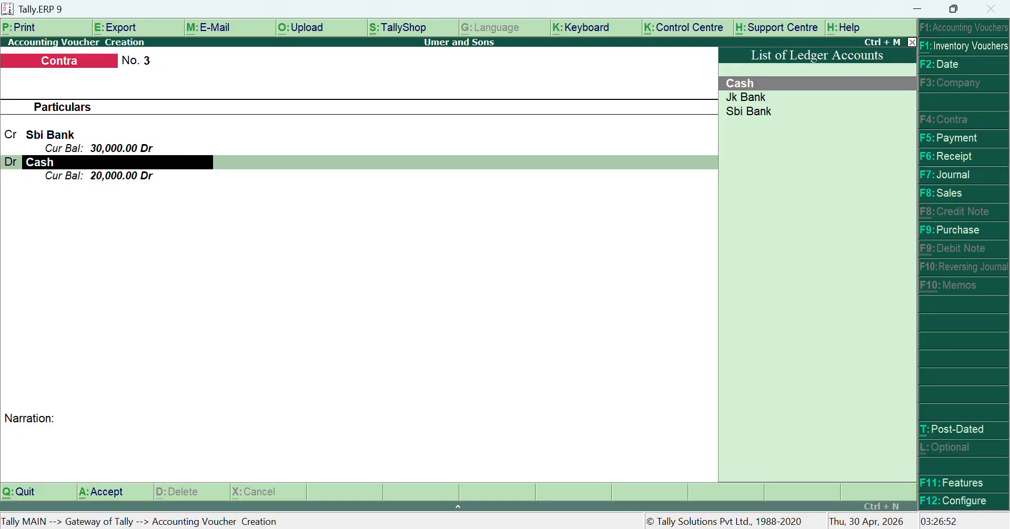
- Recheck the fund transfer scenario in the Word document and replace Cash with Jk Bank as the debit ledger in Tally.ERP 9
left_click(646, 528)
left_click(554, 465)
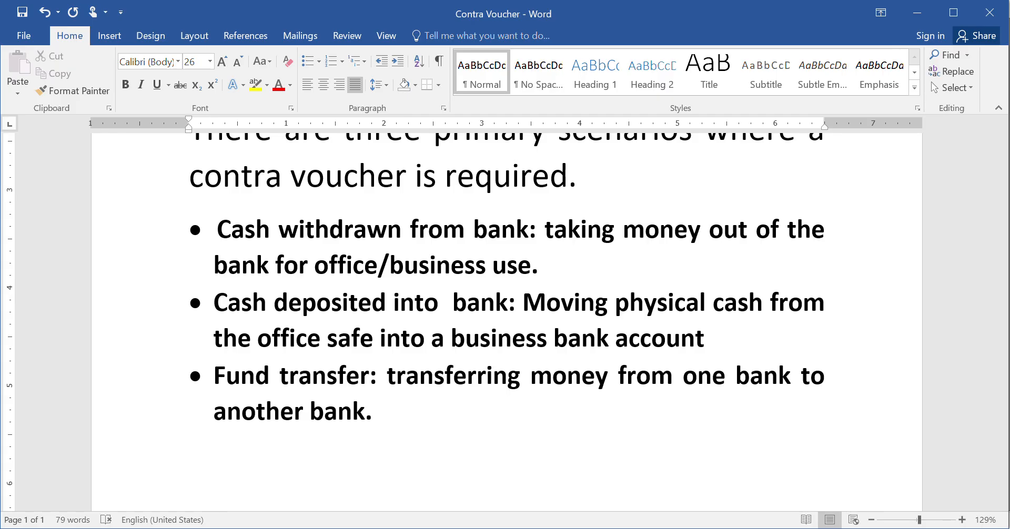
key("alt+Tab")
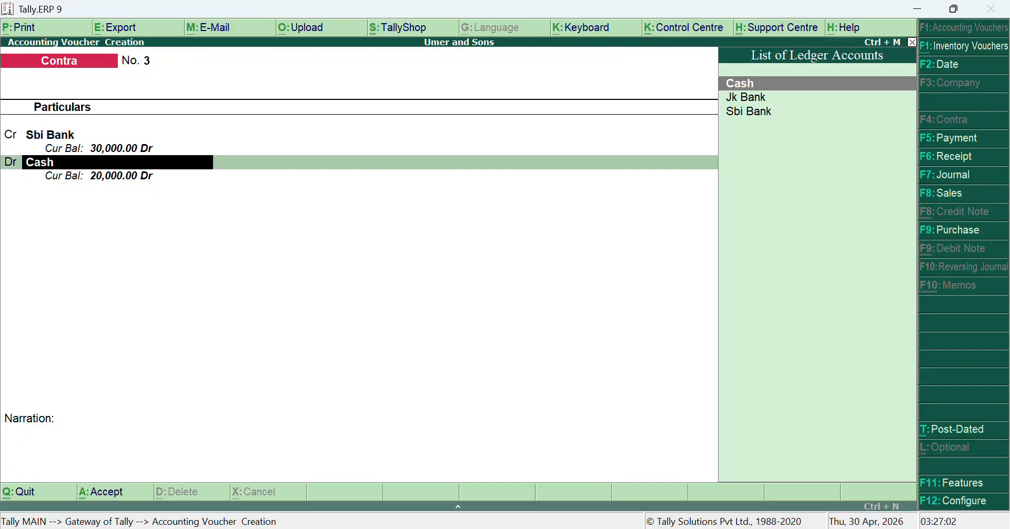
key("Down")
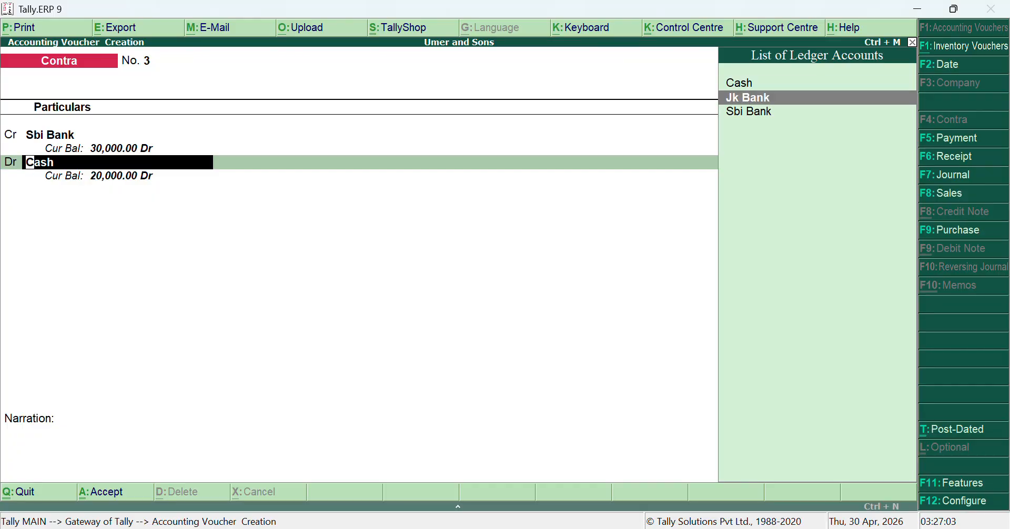
key("Return")
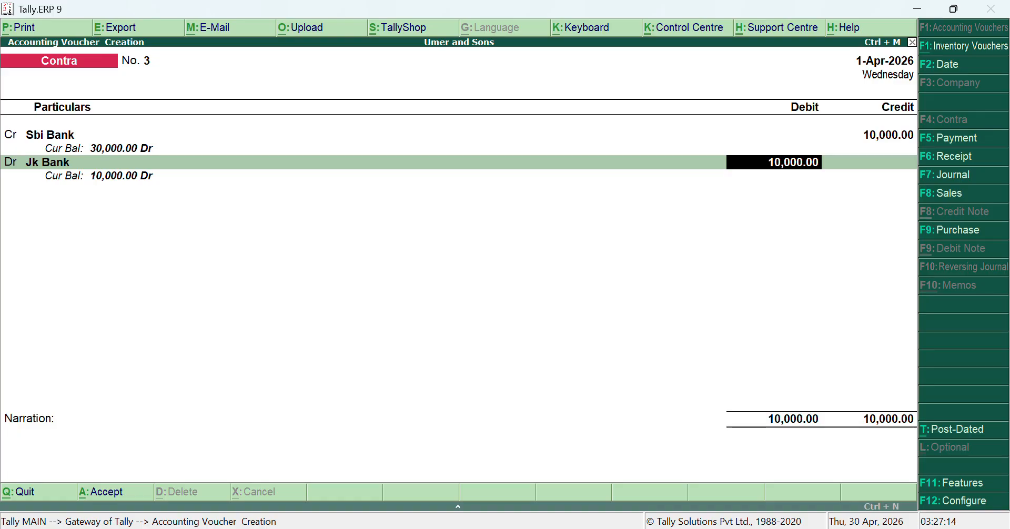
- Accept the 10,000 debit to Jk Bank with the default Cheque/DD allocation and continue to the narration
key("Return")
key("Return")
key("Return")
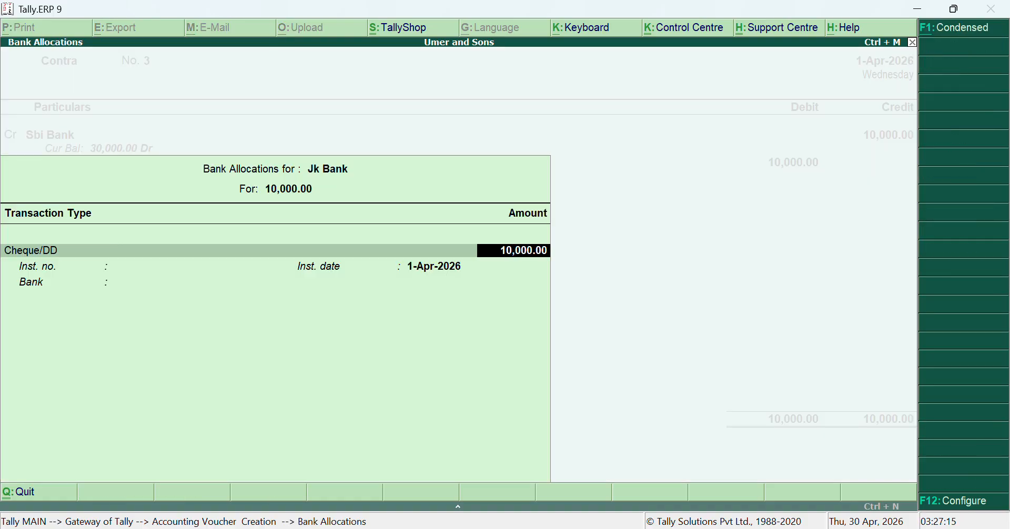
key("Return")
key("Return")
key("Return")
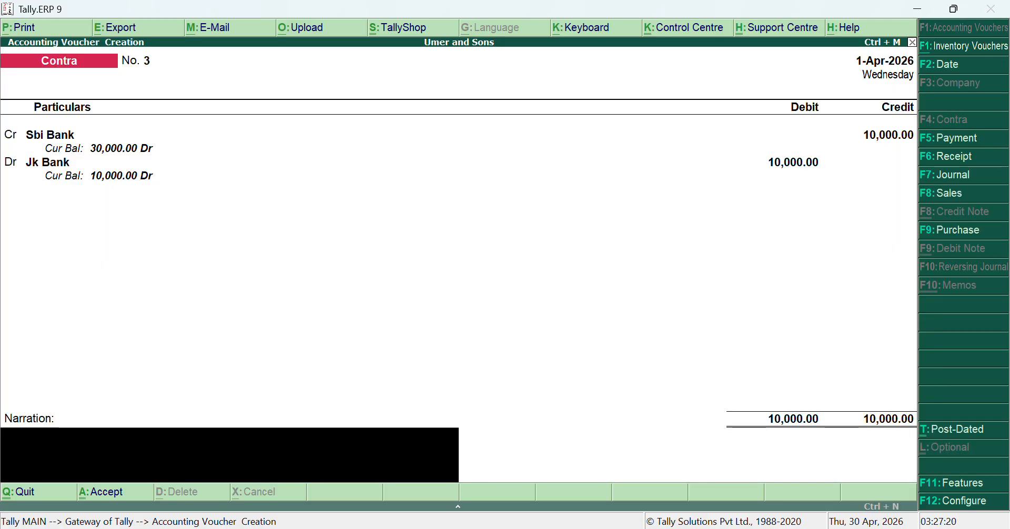
- Enter the narration "being fund transferred from jk bank" and save the contra voucher
type("be")
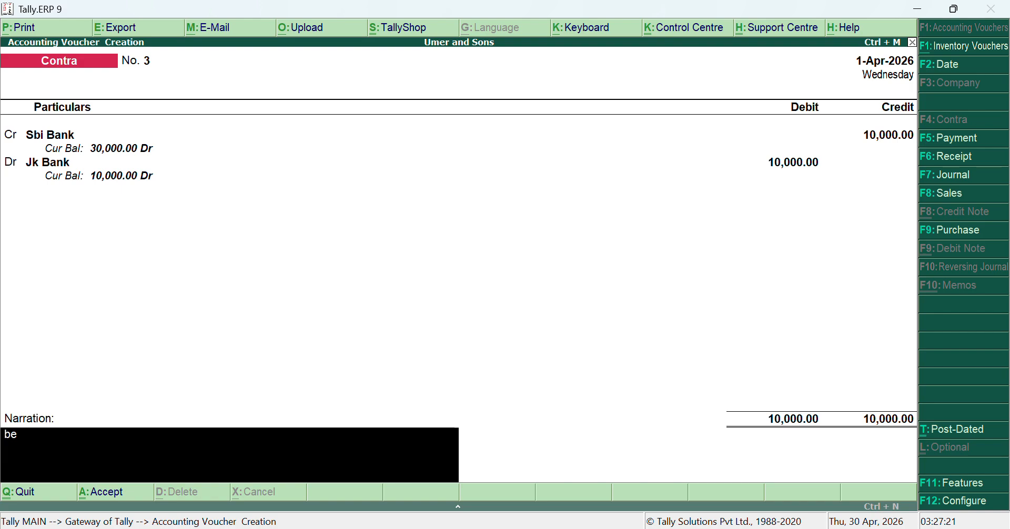
type("ing fund tran")
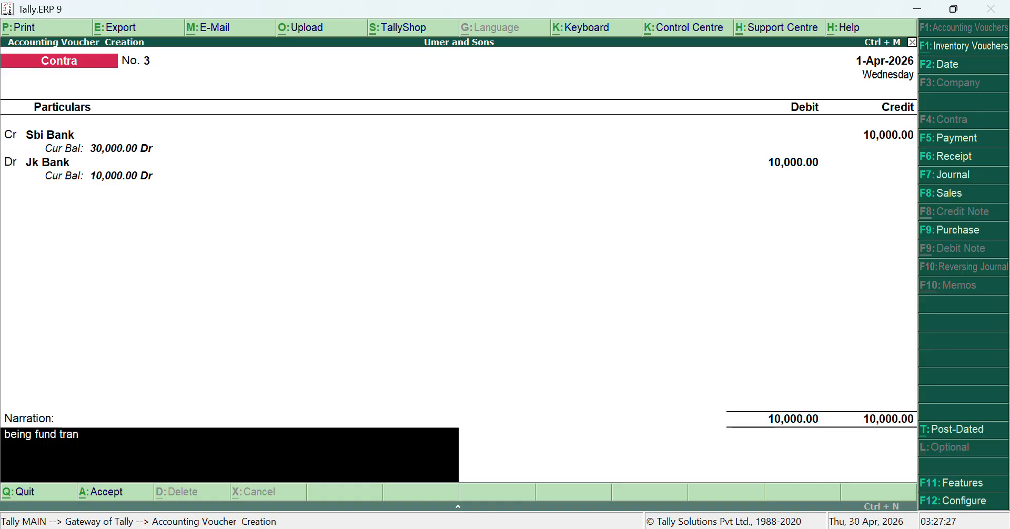
type("sferred from jk bank")
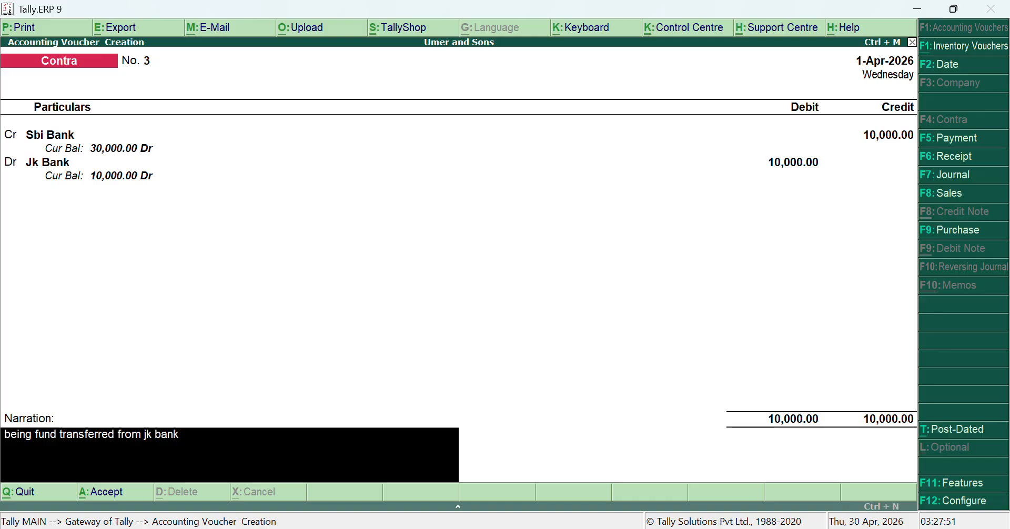
key("ctrl+a")
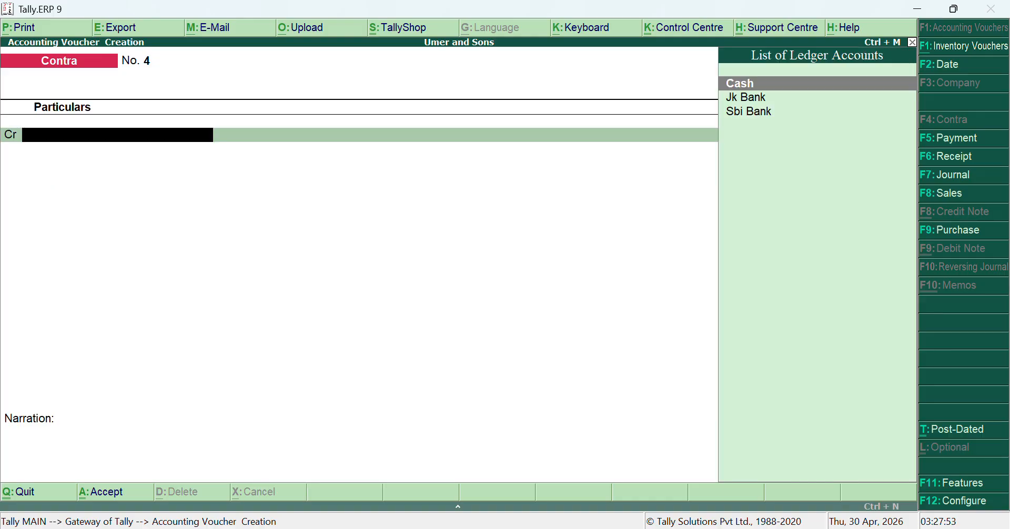